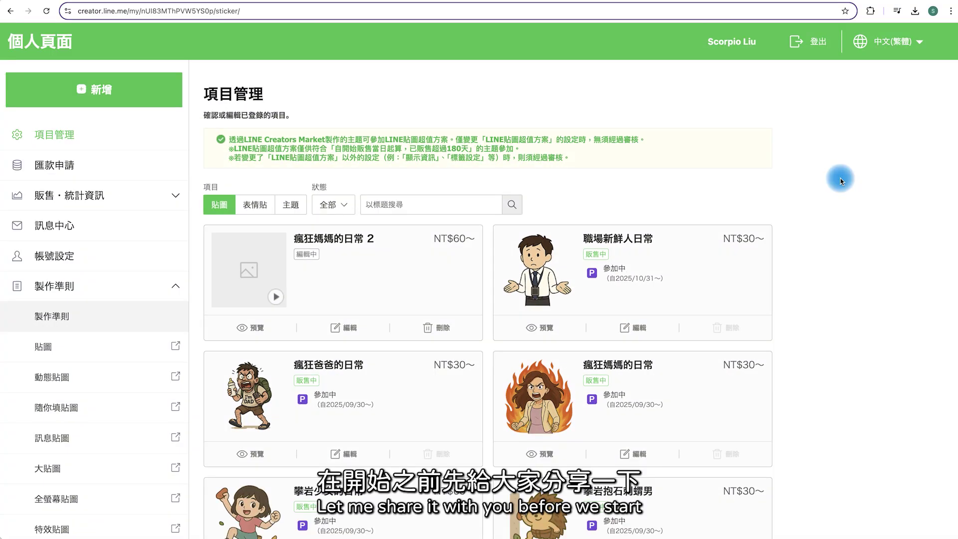
Step: Open the sticker images of 瘋狂媽媽的日常 2 and play the animated previews of stickers 01 and 02
scroll(840, 181, "down", 3)
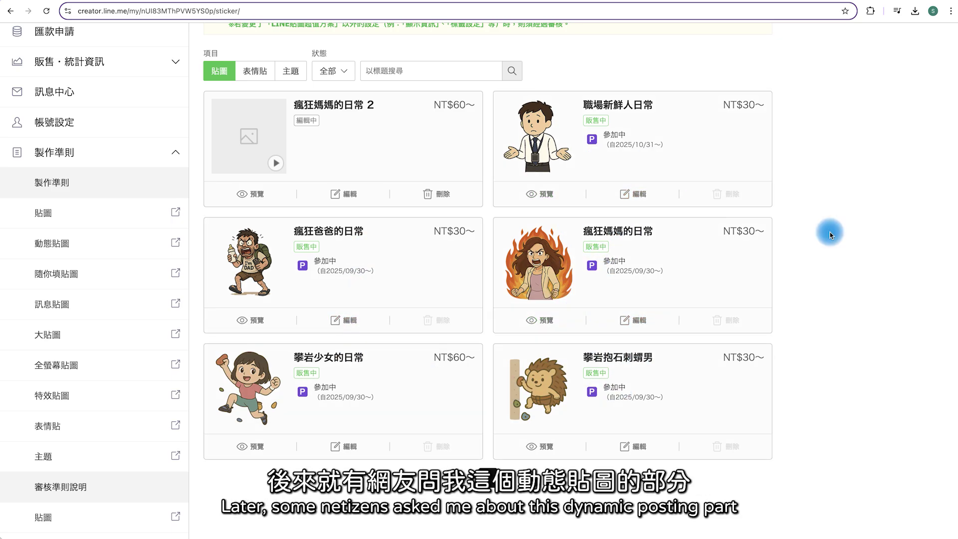
left_click(364, 122)
left_click(408, 220)
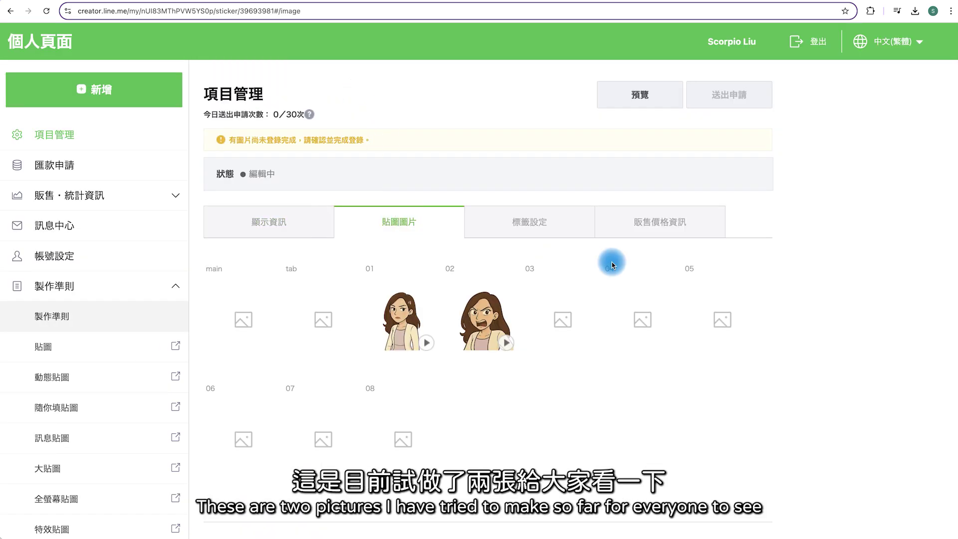
scroll(412, 299, "down", 3)
left_click(427, 274)
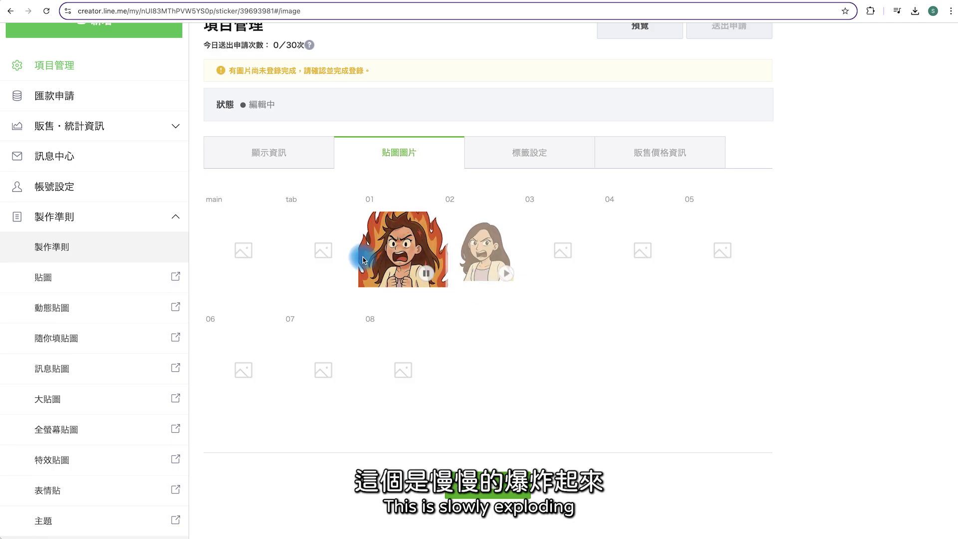
left_click(507, 274)
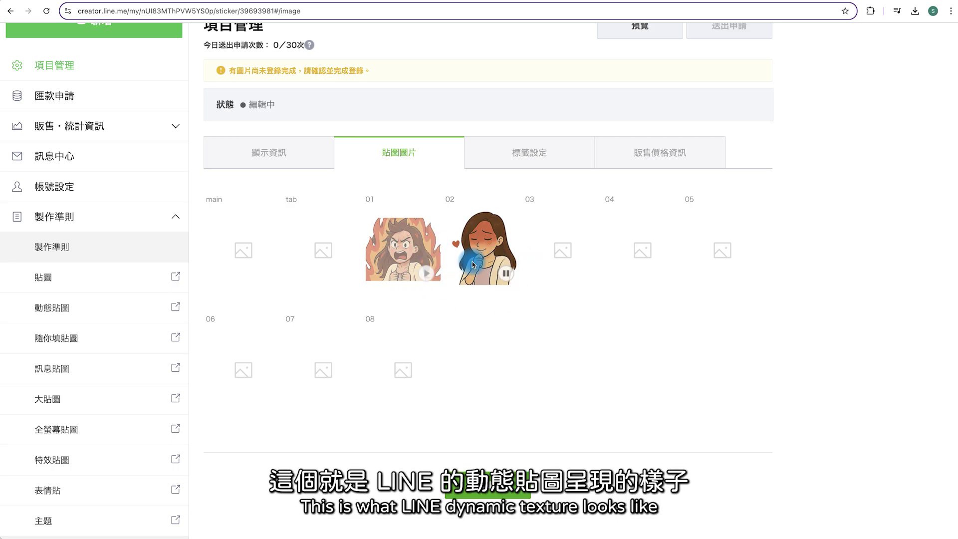
Step: Check the LINE Creators Market animated sticker guidelines for image sizes, required quantities, playback counts and times, and frame limits
left_click(215, 1)
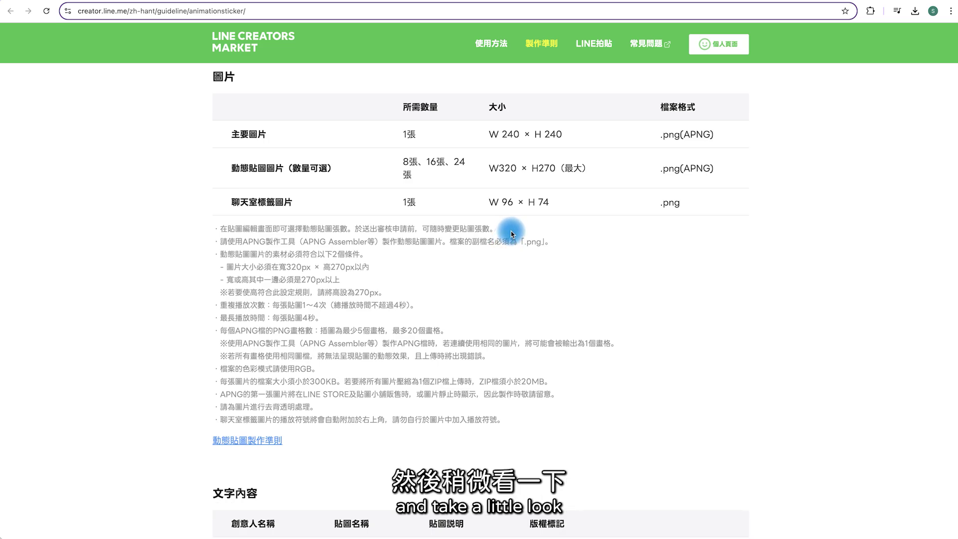
left_click_drag(490, 134, 519, 135)
left_click_drag(234, 173, 556, 178)
left_click(823, 163)
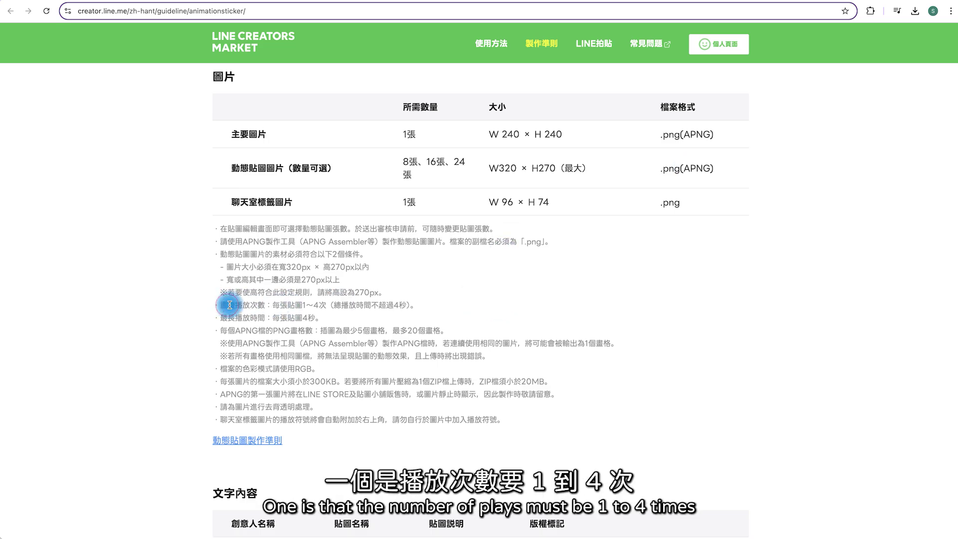
left_click_drag(225, 305, 454, 321)
left_click(453, 322)
left_click_drag(358, 332, 381, 332)
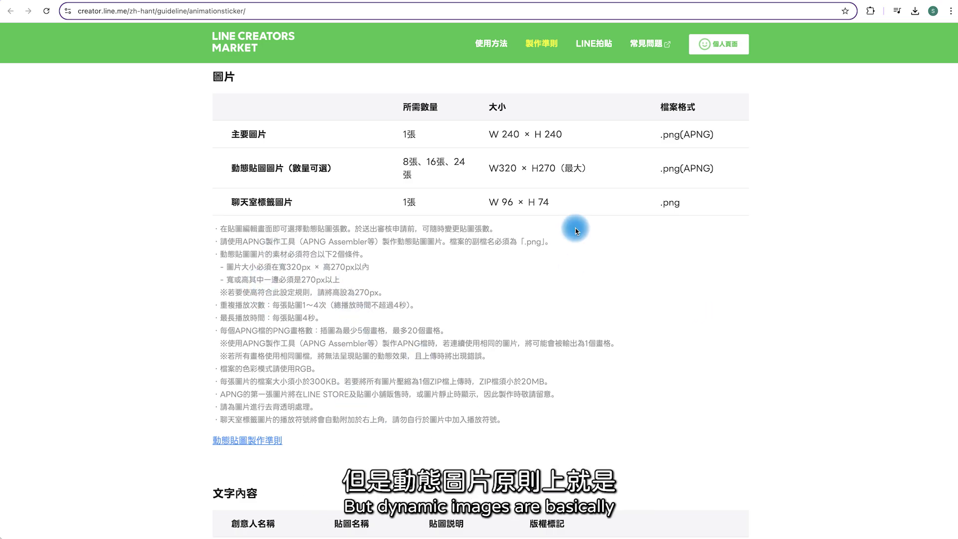
left_click_drag(490, 168, 560, 168)
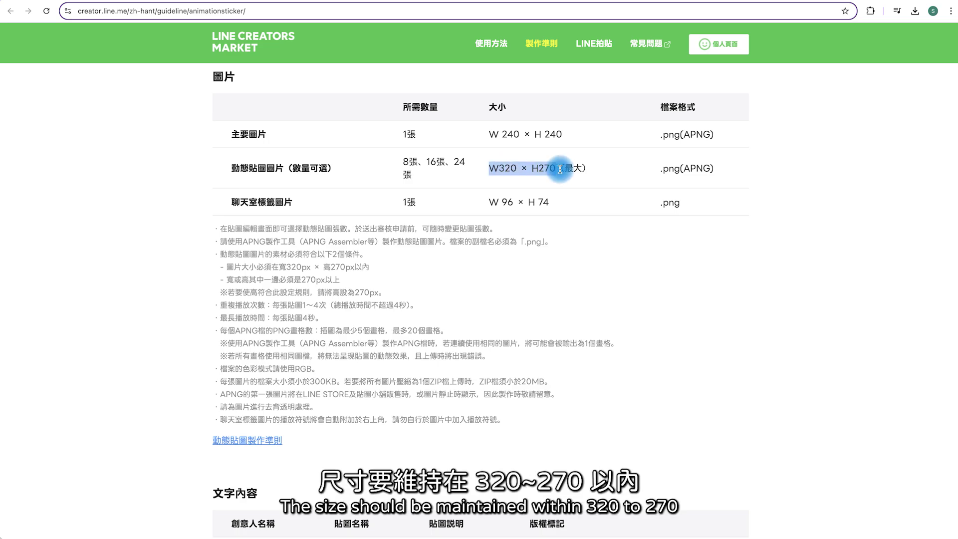
left_click(619, 250)
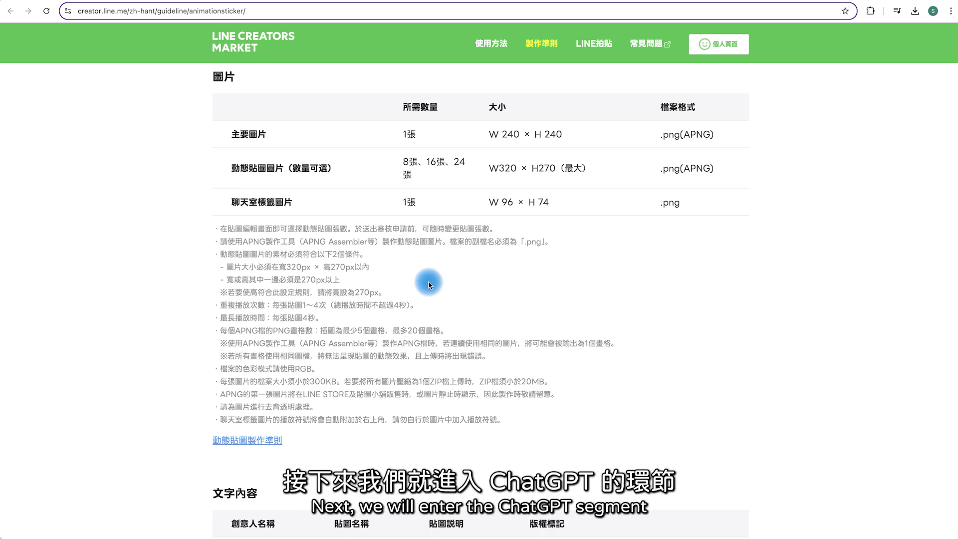
Step: Switch to the ChatGPT chat 瘋狂媽媽貼圖建議 and examine the six-panel head-turning prompt together with its generated image
left_click(314, 0)
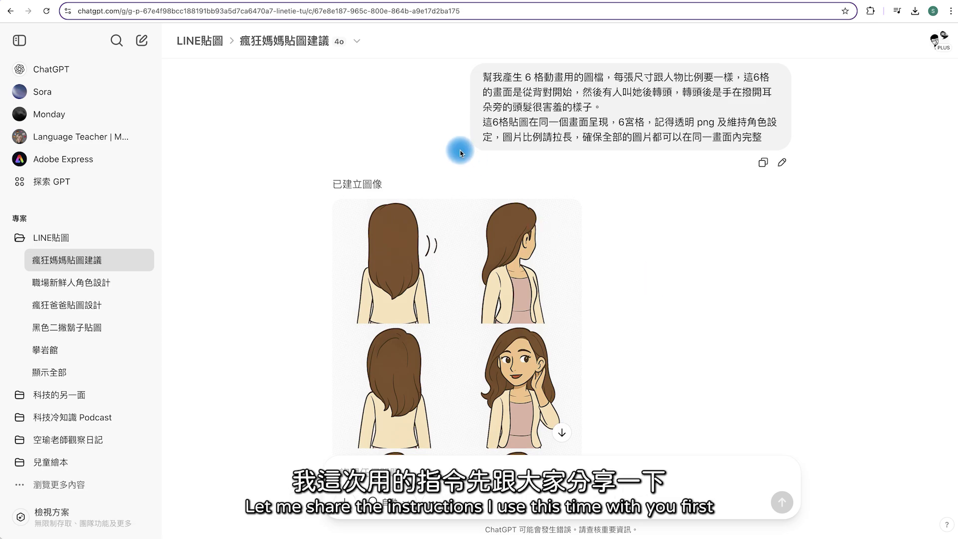
scroll(480, 160, "up", 10)
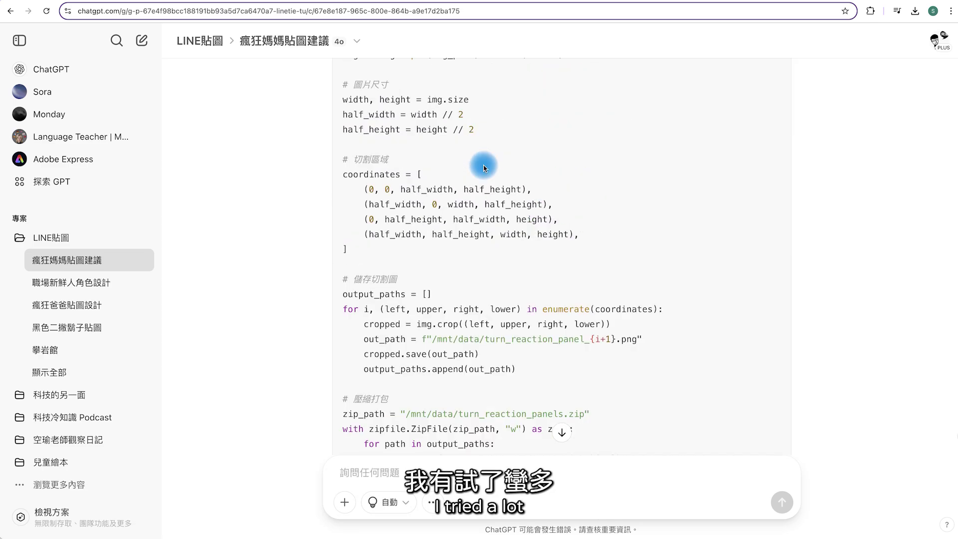
scroll(552, 253, "down", 7)
scroll(553, 255, "down", 3)
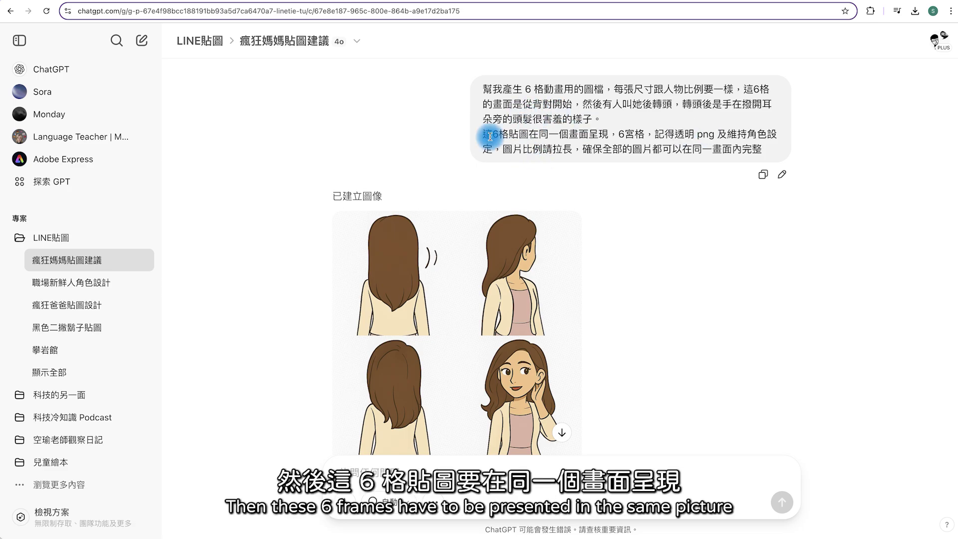
triple_click(552, 137)
left_click(650, 136)
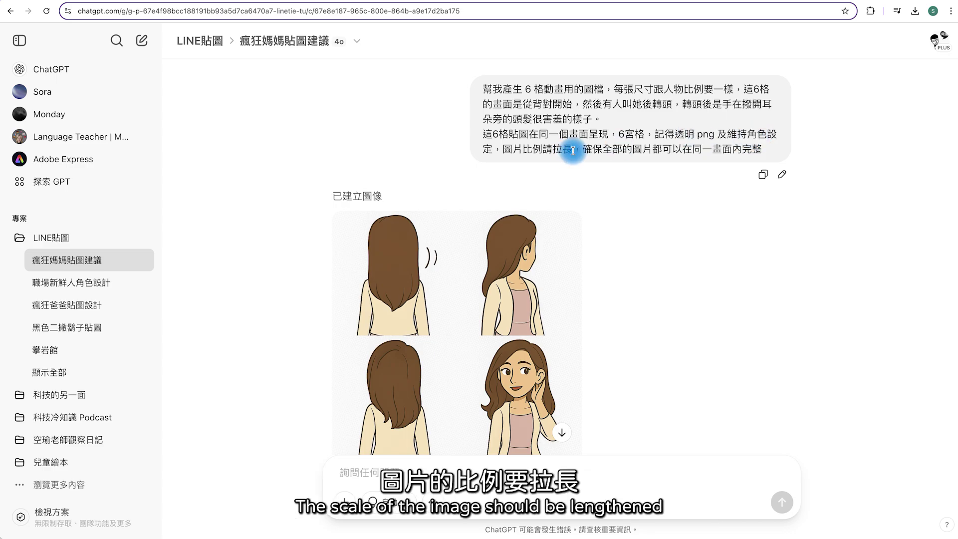
scroll(624, 295, "down", 3)
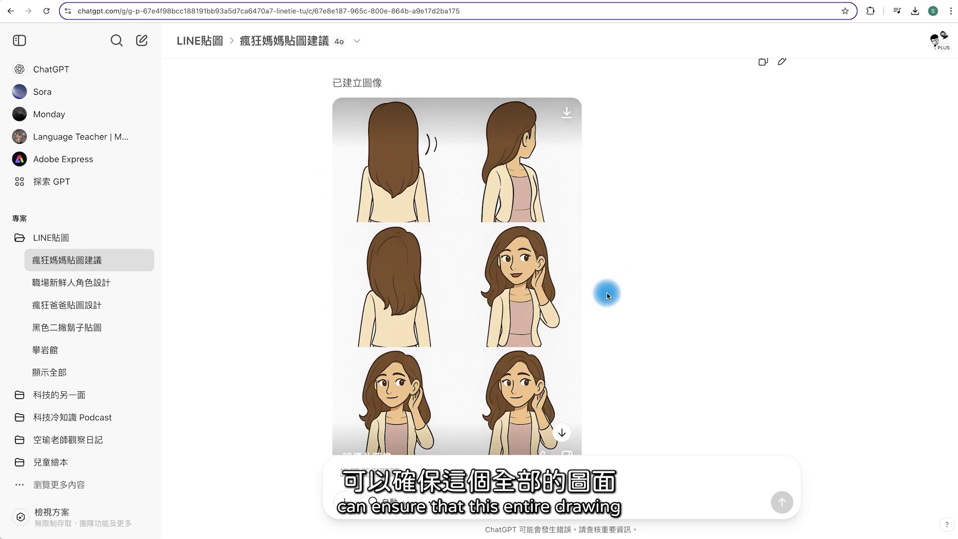
scroll(574, 250, "down", 1)
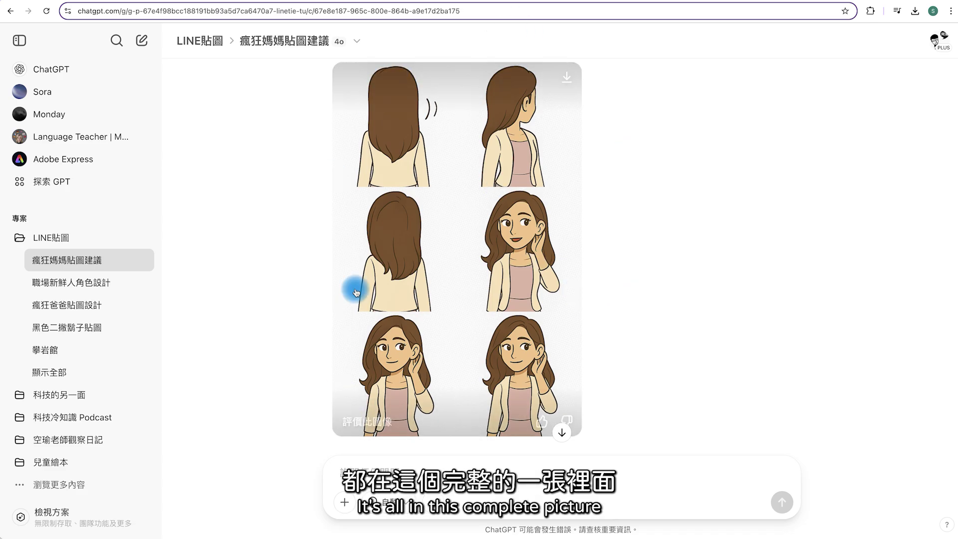
Step: Reuse the earlier six-panel animation prompt with the scene changed to 媽媽在跑步的樣子，愈跑愈喘，流汗, and send it
scroll(727, 225, "up", 5)
left_click_drag(487, 133, 771, 187)
key("super+c")
scroll(629, 239, "down", 2)
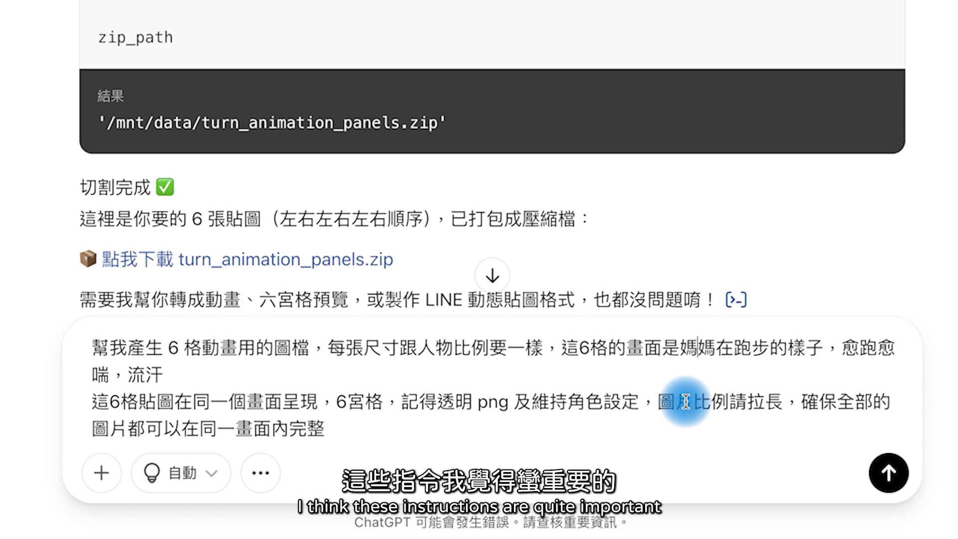
scroll(779, 210, "down", 2)
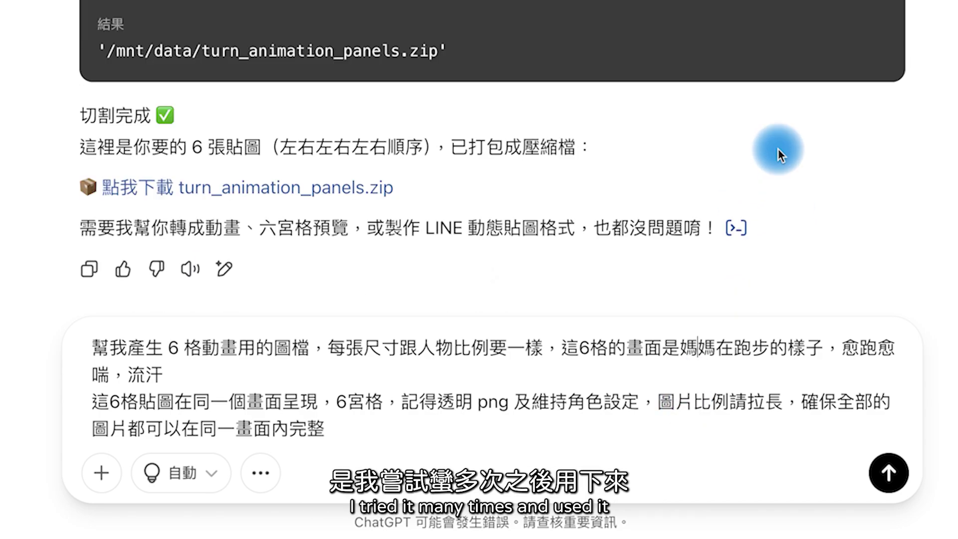
left_click(894, 481)
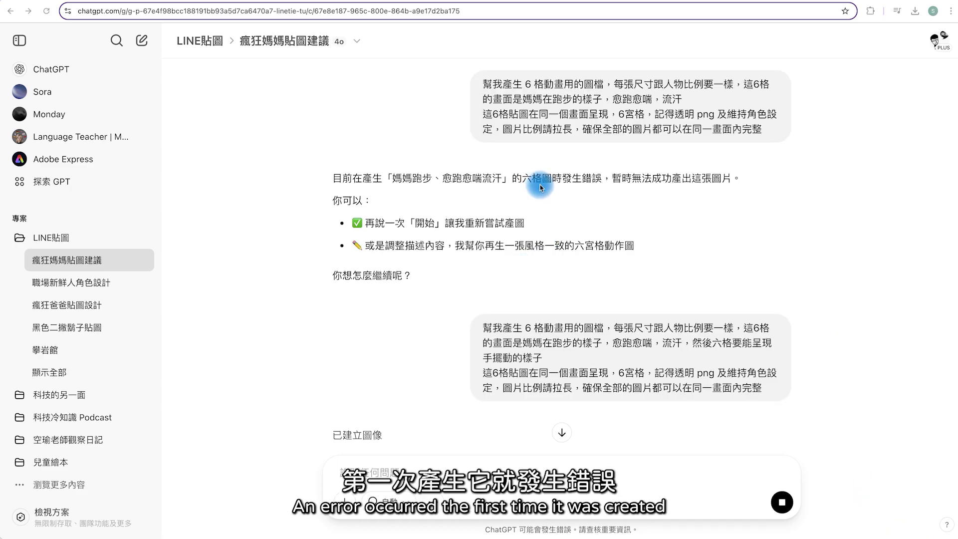
Step: Examine the revised running prompt that asks for swinging hands, along with the six-panel image generated from it
scroll(569, 224, "down", 3)
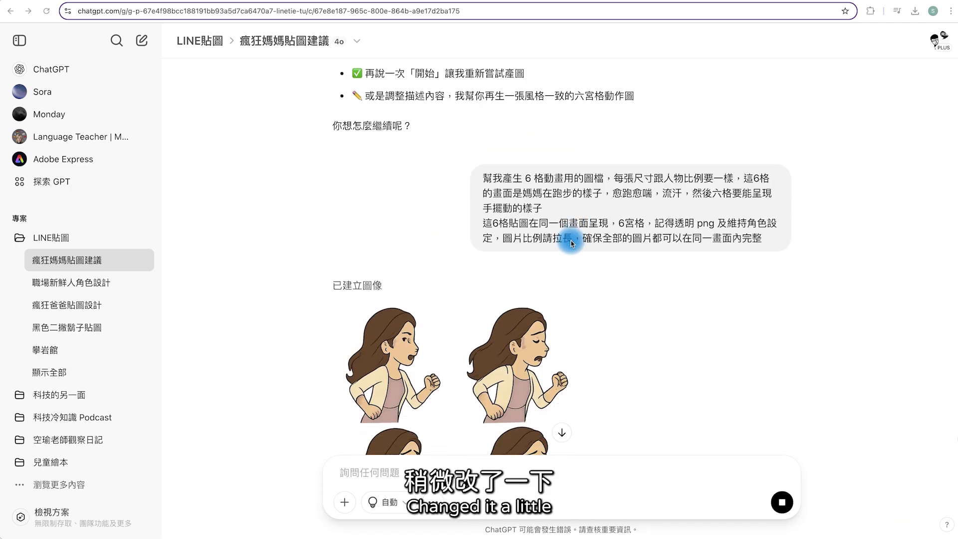
scroll(572, 244, "down", 1)
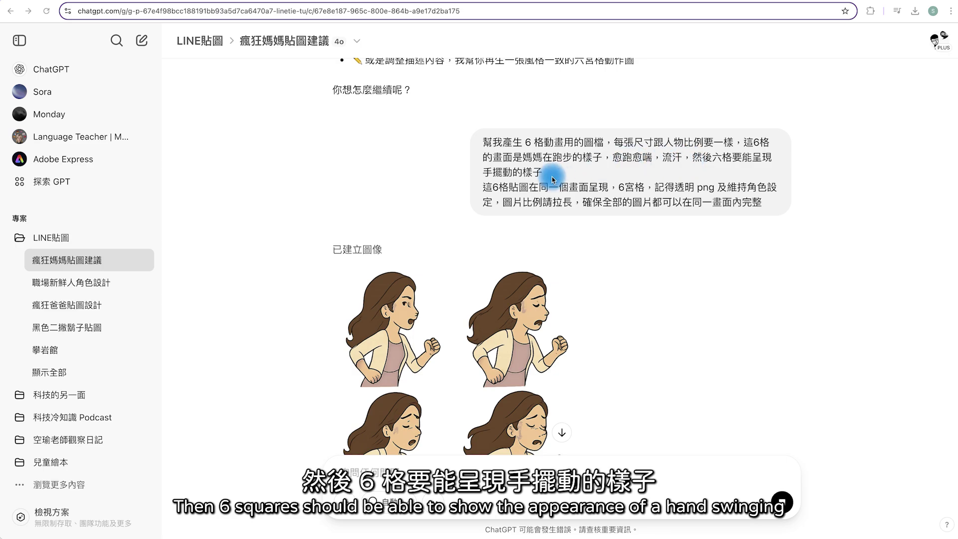
scroll(443, 276, "down", 4)
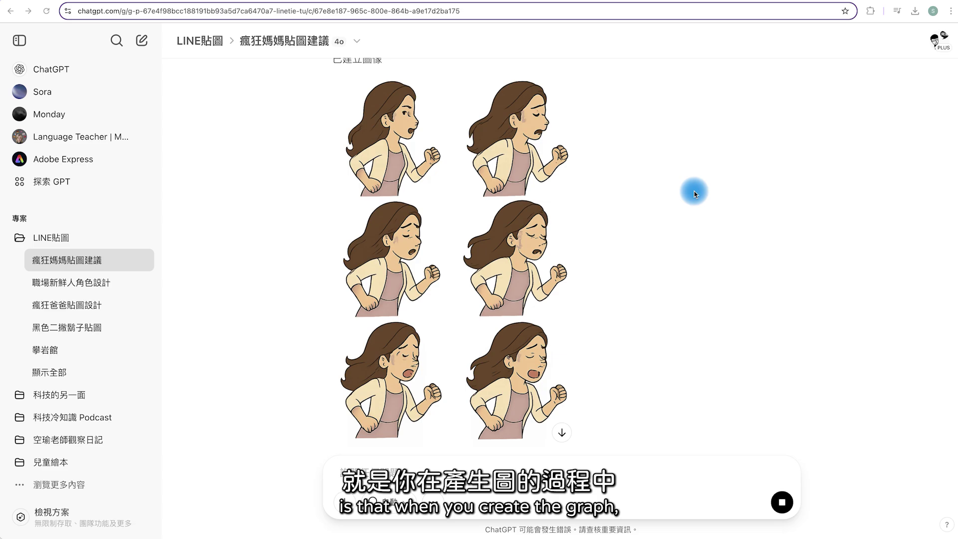
scroll(694, 192, "down", 1)
Step: Compare the more detailed running prompt, which describes left and right hands alternating per panel, with its six-panel image
scroll(693, 193, "down", 15)
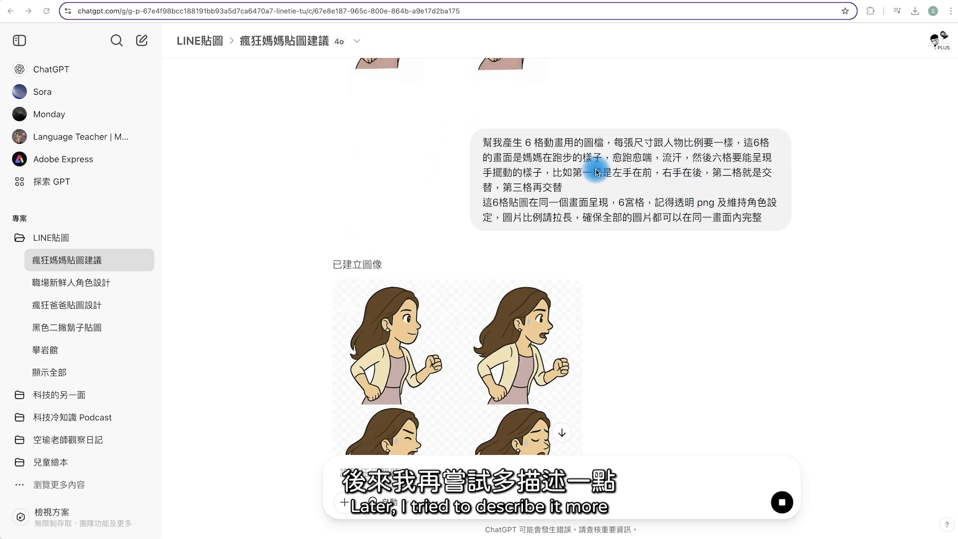
scroll(698, 234, "down", 2)
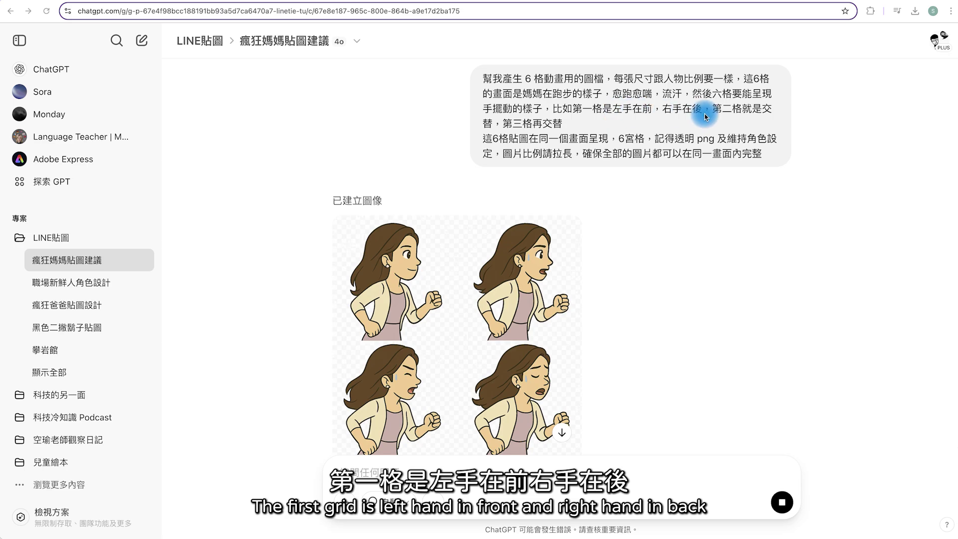
scroll(451, 235, "down", 4)
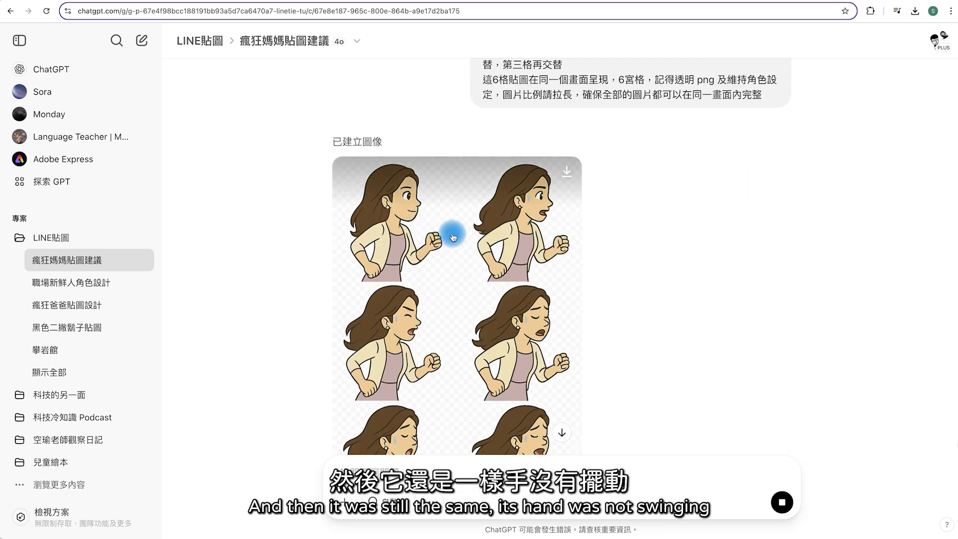
scroll(670, 252, "down", 1)
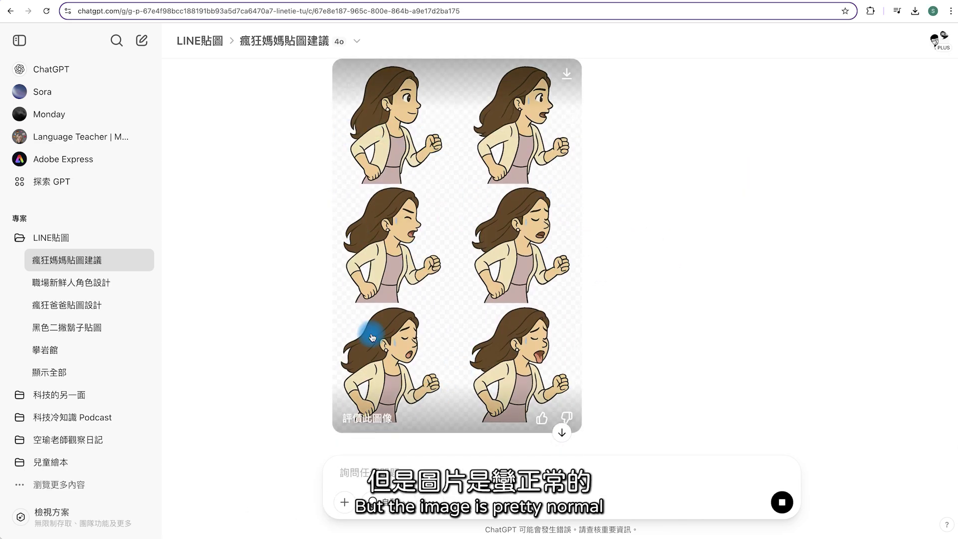
scroll(737, 245, "up", 4)
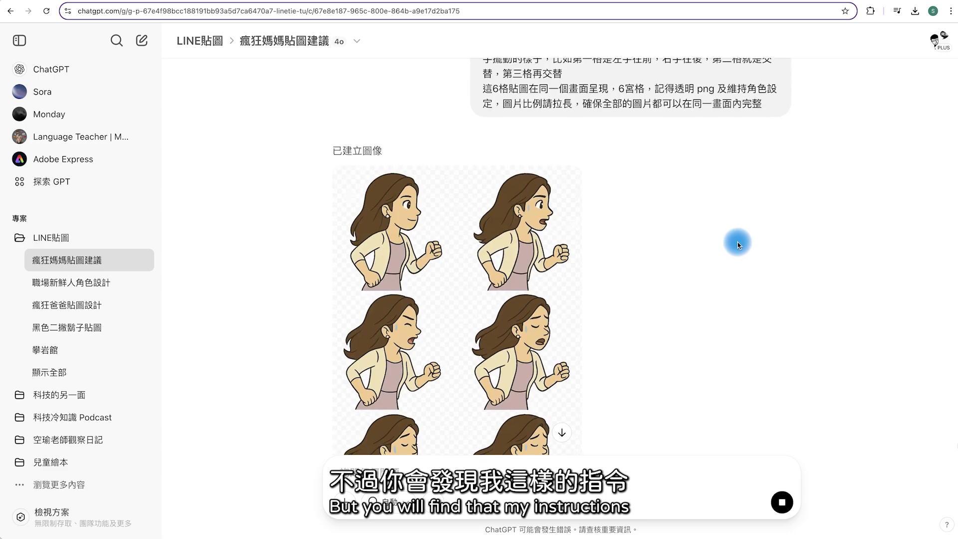
scroll(661, 231, "down", 4)
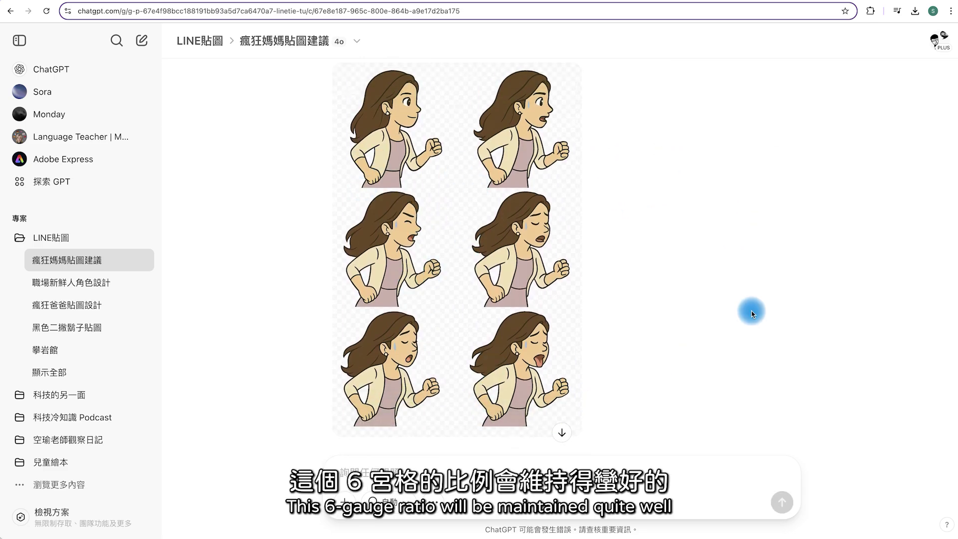
scroll(601, 133, "up", 5)
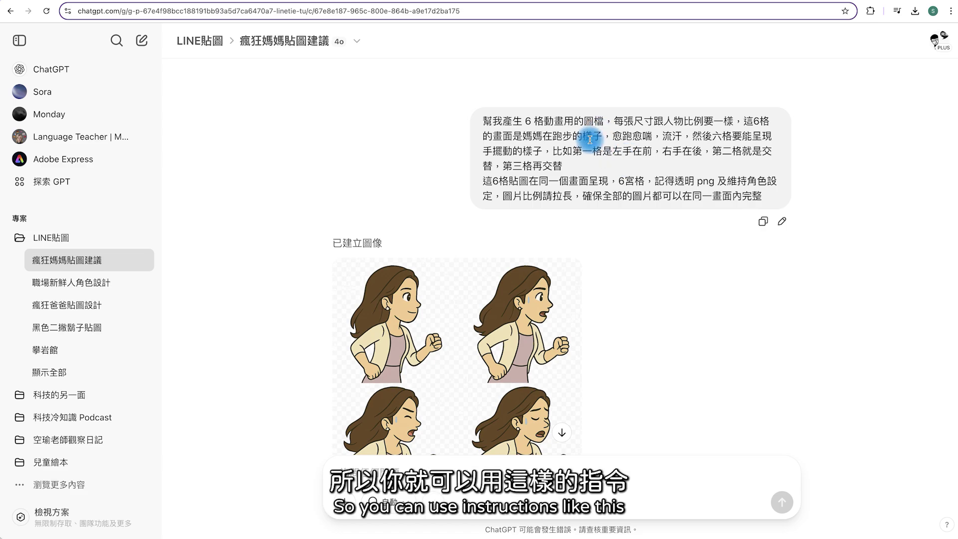
scroll(658, 266, "down", 7)
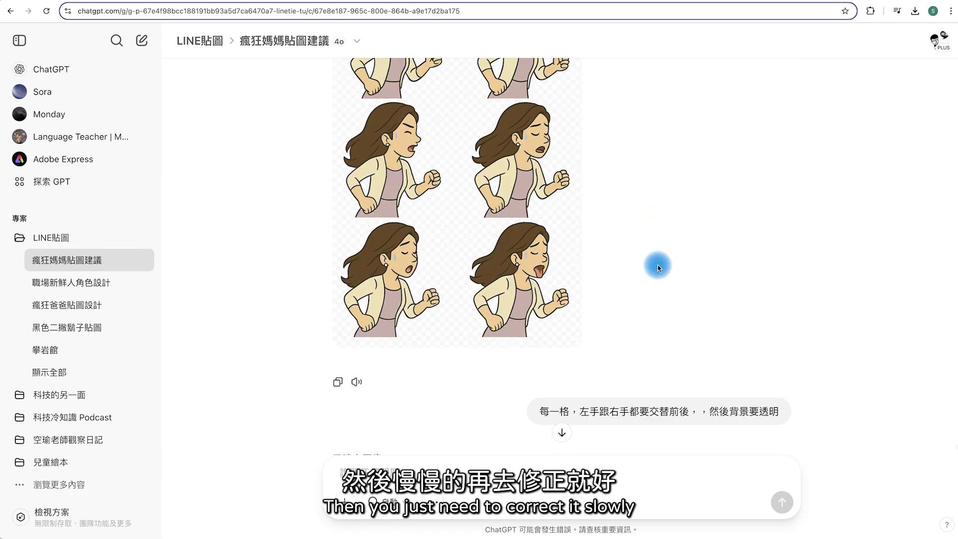
Step: Review the follow-up request for alternating hands and a transparent background, and inspect its generated image enlarged
scroll(658, 263, "down", 6)
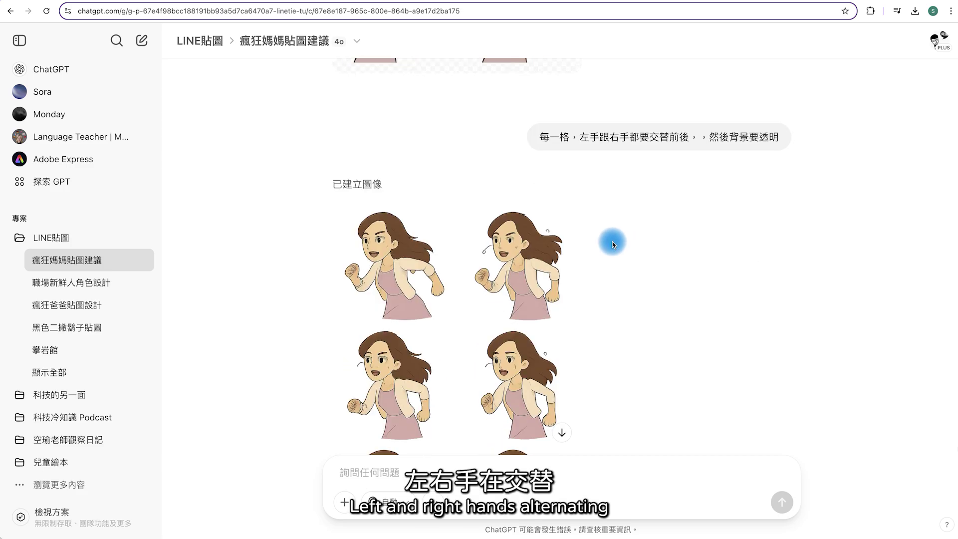
scroll(612, 239, "down", 2)
left_click(554, 214)
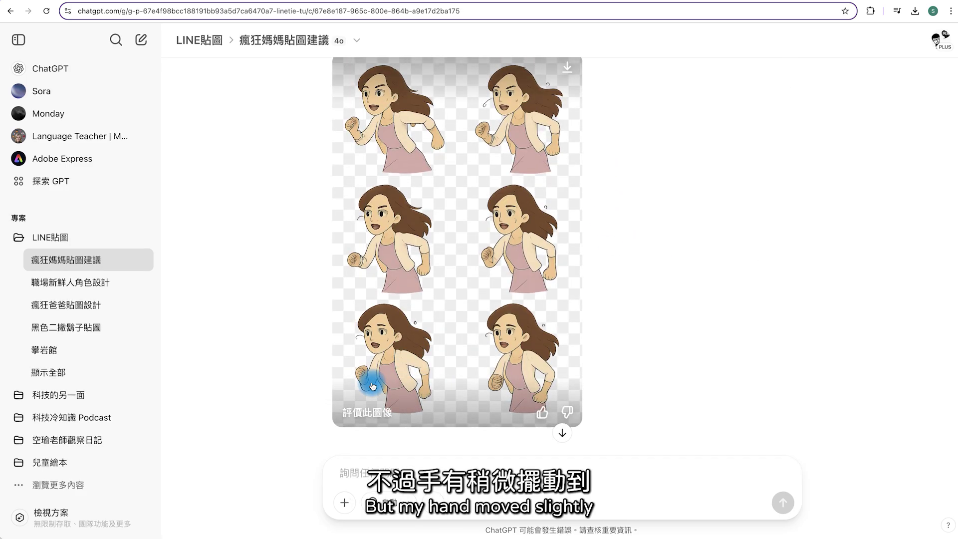
left_click(373, 382)
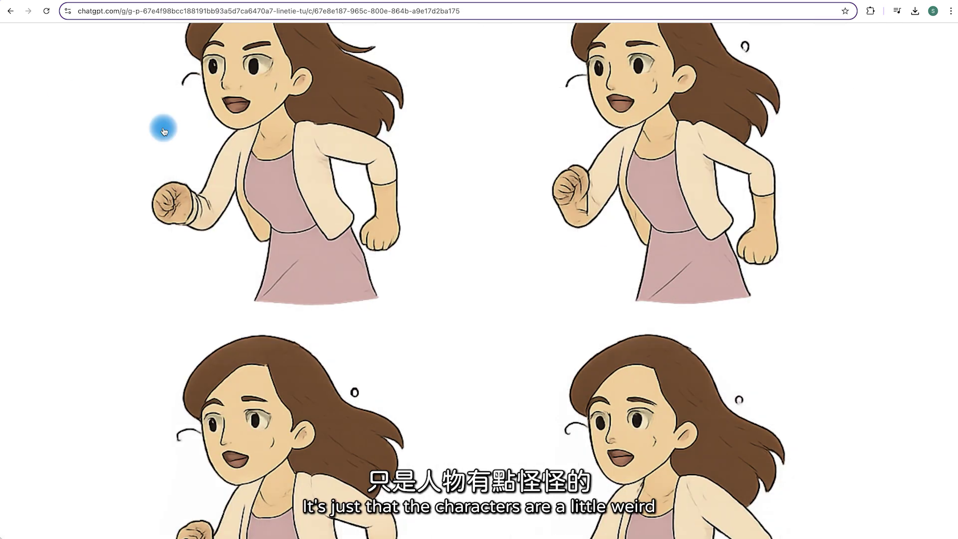
left_click(354, 112)
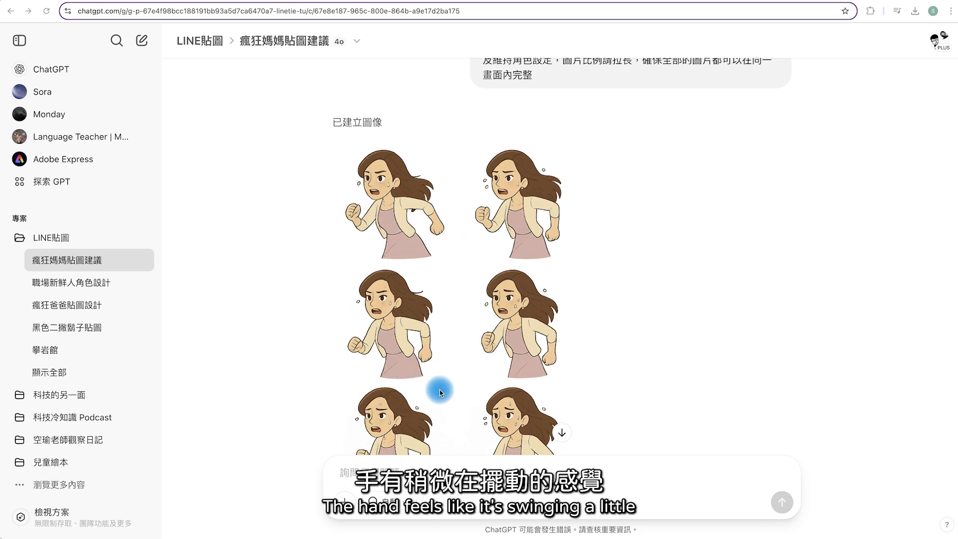
Step: Review the final running prompt specifying the hand order, transparent background and PNG format, together with its six-panel image
scroll(429, 389, "down", 3)
scroll(659, 324, "up", 3)
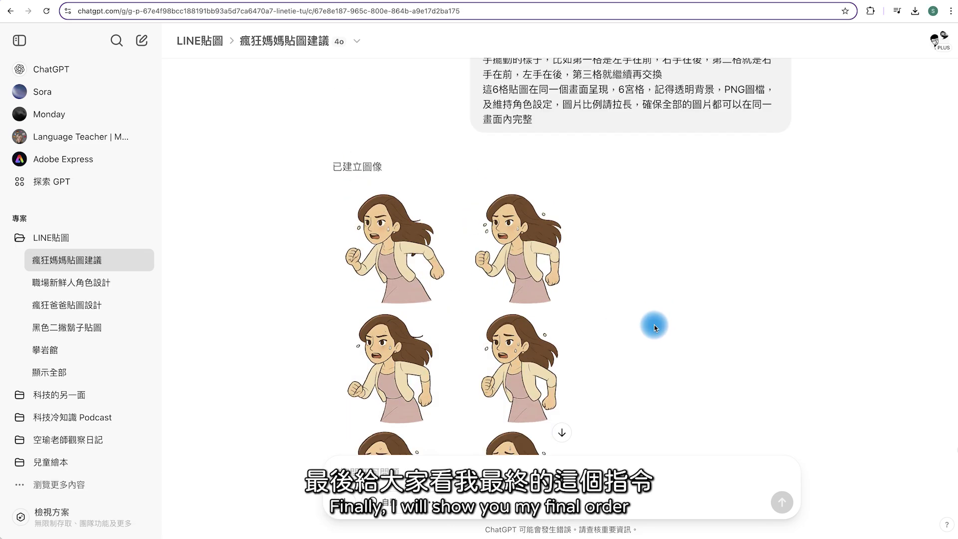
scroll(655, 310, "up", 1)
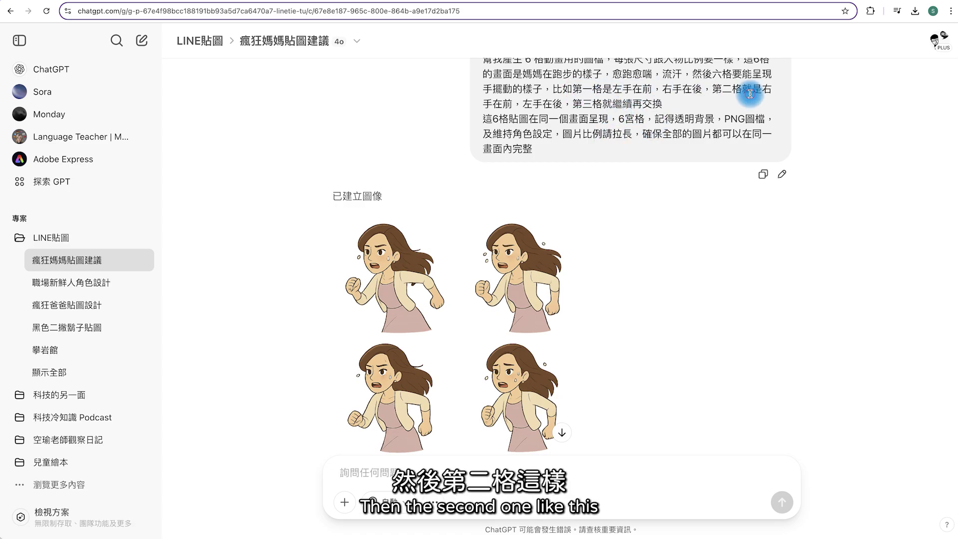
Step: Recheck the final prompt's wording on alternating hands and compare it with the six running poses generated from it
scroll(660, 123, "up", 1)
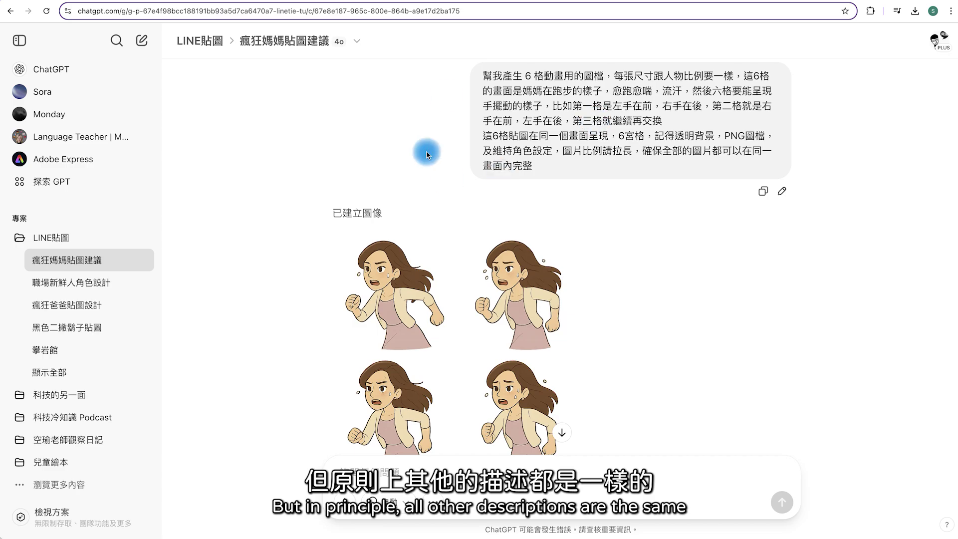
scroll(819, 294, "down", 3)
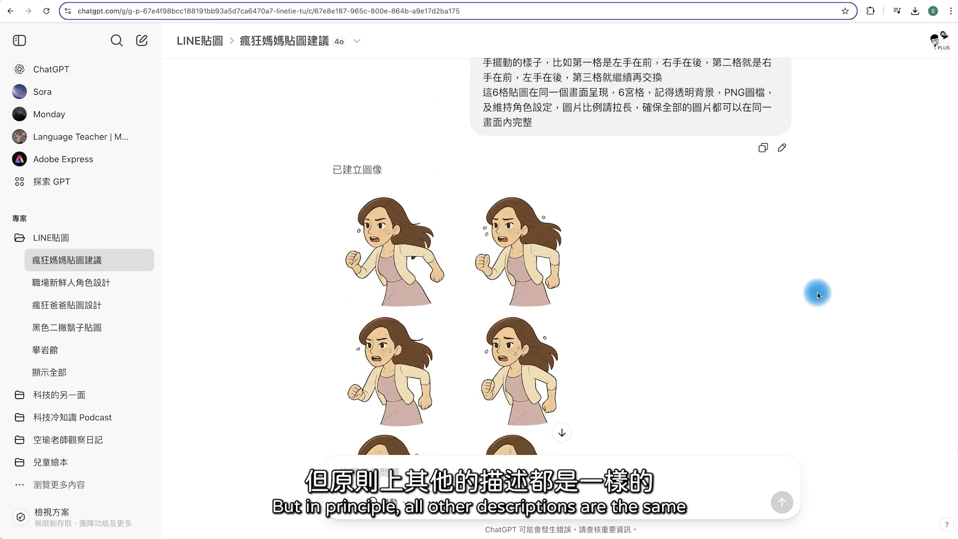
scroll(729, 256, "down", 2)
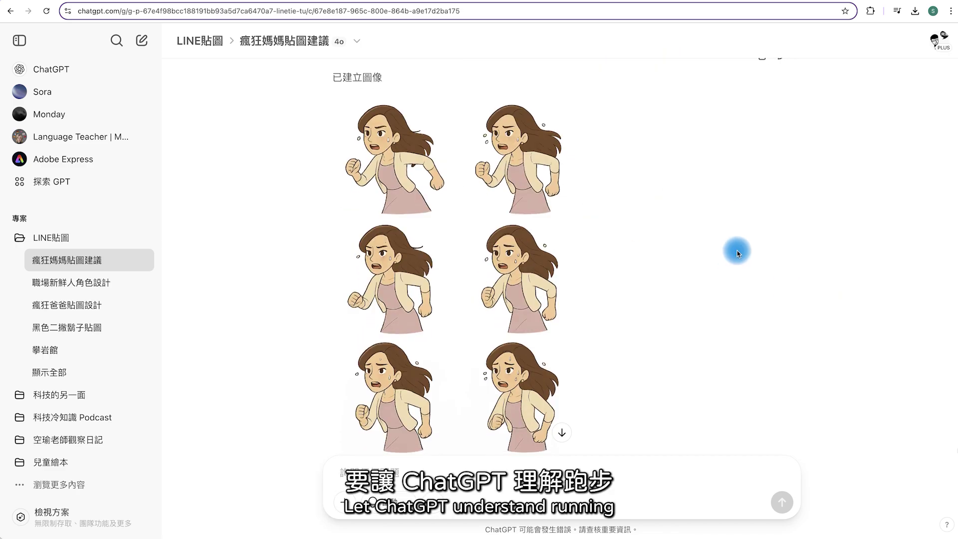
scroll(733, 250, "down", 2)
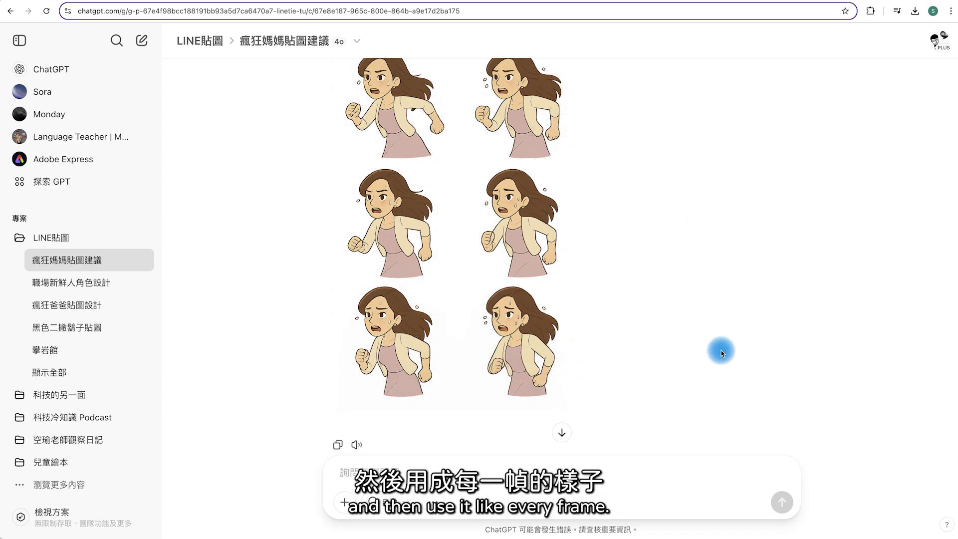
scroll(719, 349, "down", 2)
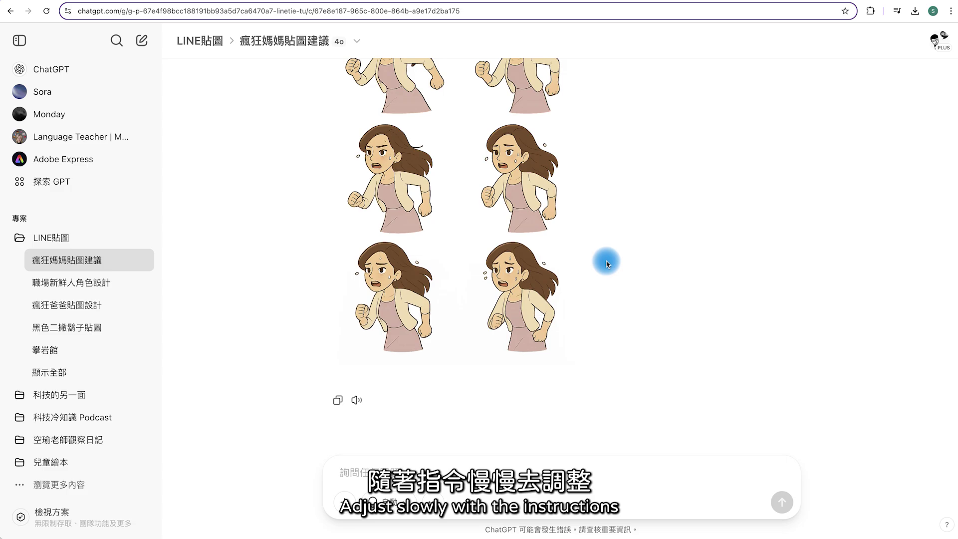
scroll(607, 264, "up", 3)
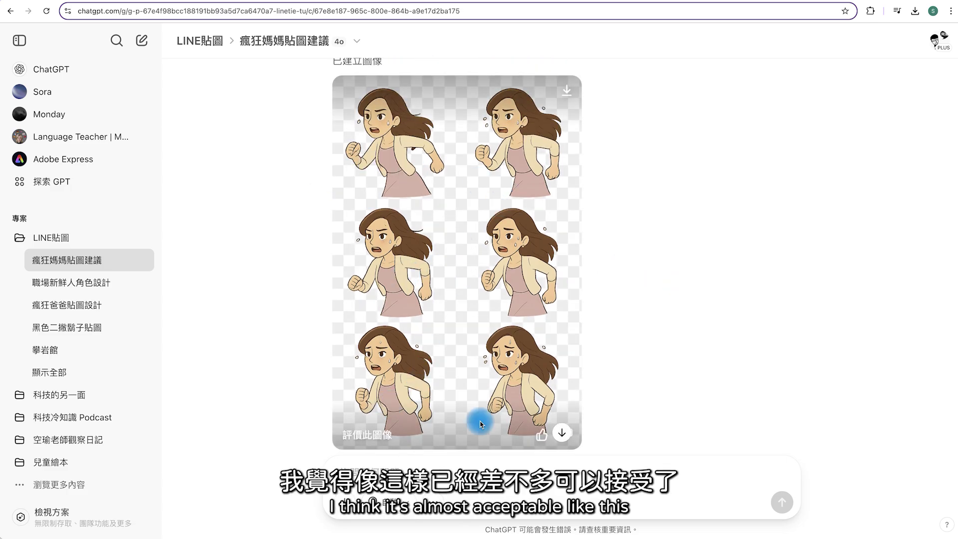
Step: Send the request 幫我切割好6張圖片，是左右左右左右切開，並打包給我下載 to split the six-panel image into separate downloadable files
scroll(708, 437, "down", 3)
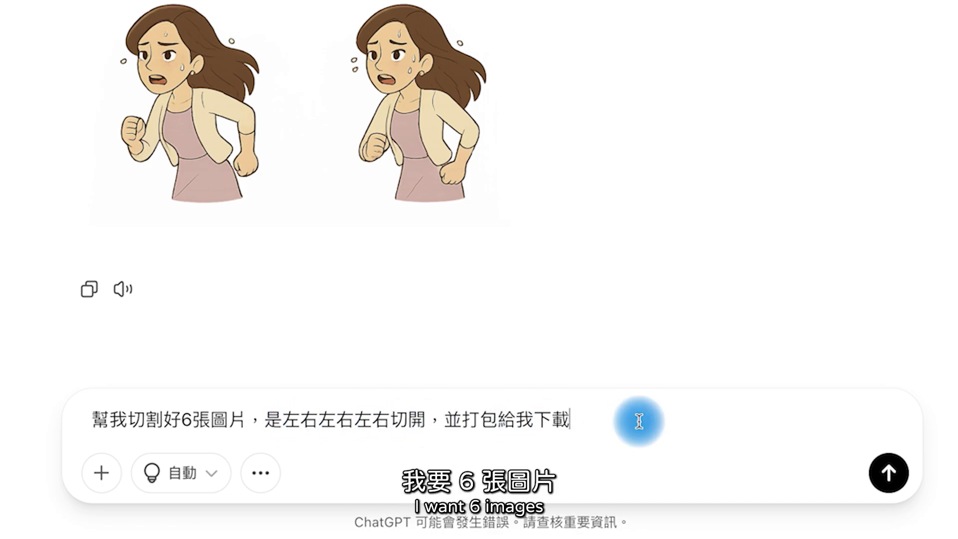
scroll(664, 295, "up", 3)
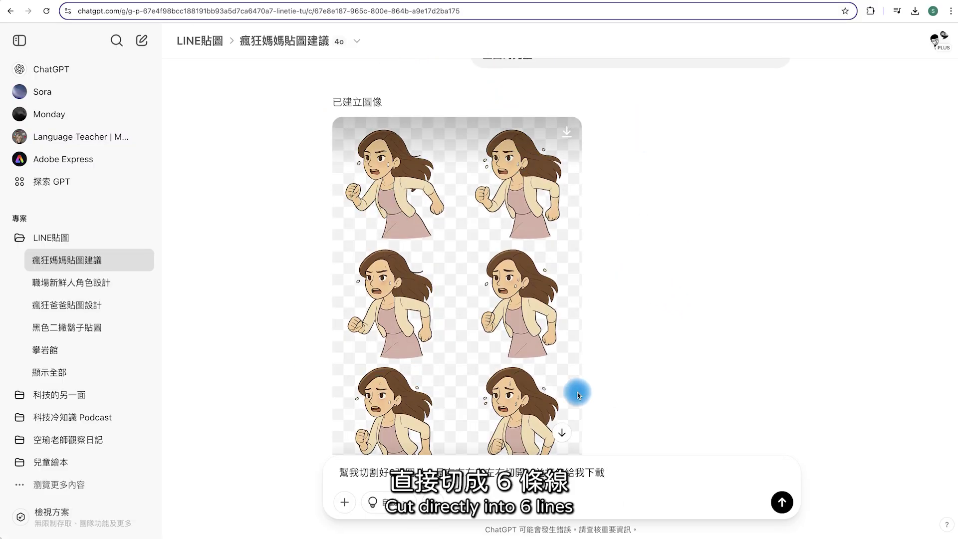
scroll(750, 384, "down", 3)
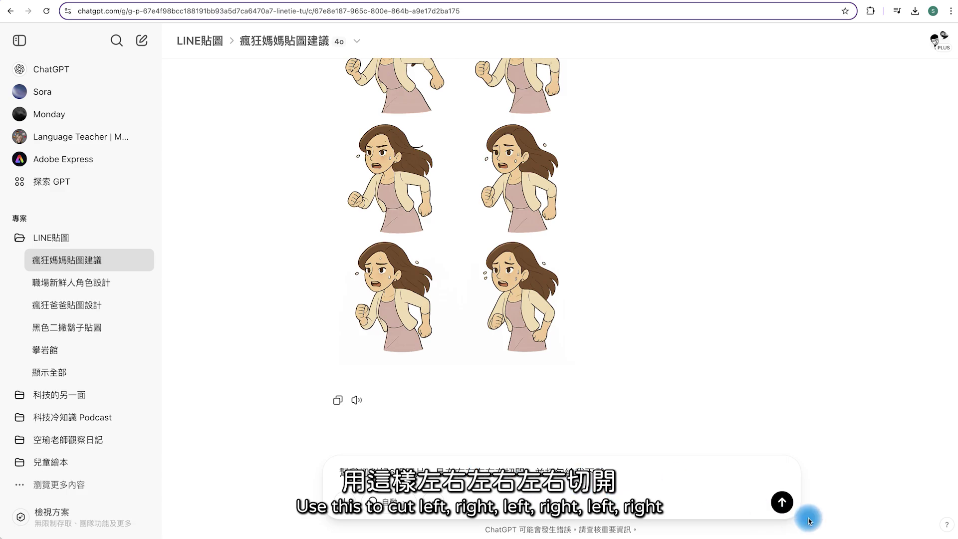
left_click(782, 502)
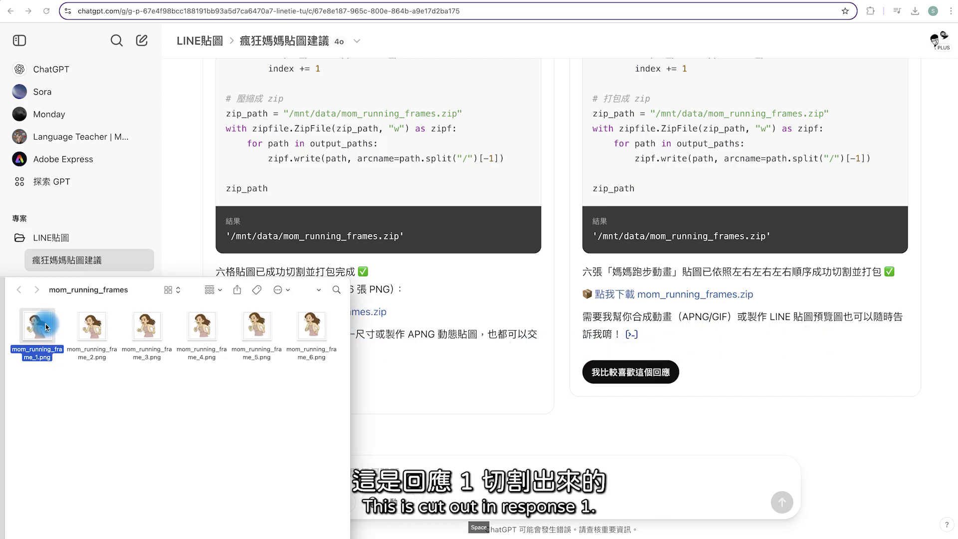
Step: Preview the six cut images in the mom_running_frames folder in sequence, forward and backward, to judge the running motion
key("space")
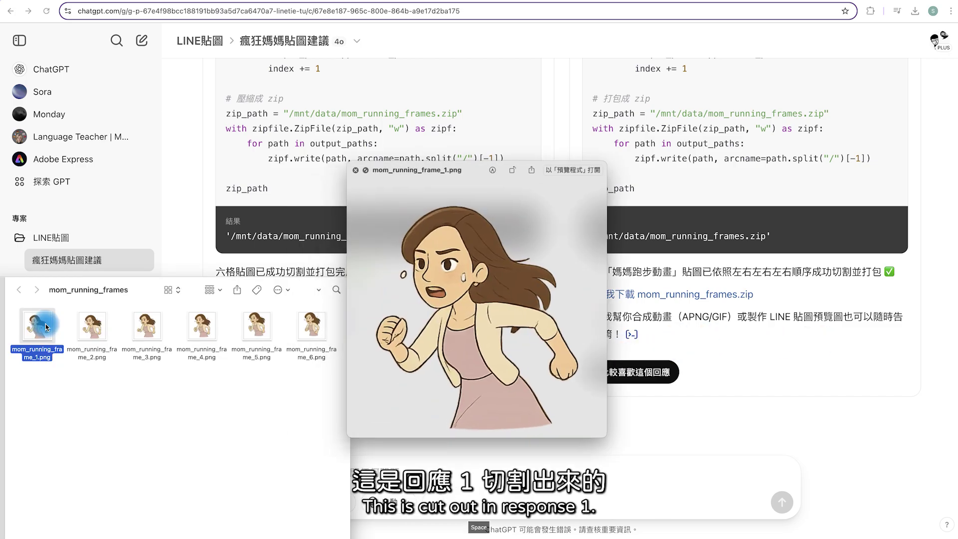
key("Right")
key("Right")
key("Right")
key("Right")
key("Right")
key("Left")
key("Left")
key("Left")
key("Left")
key("Left")
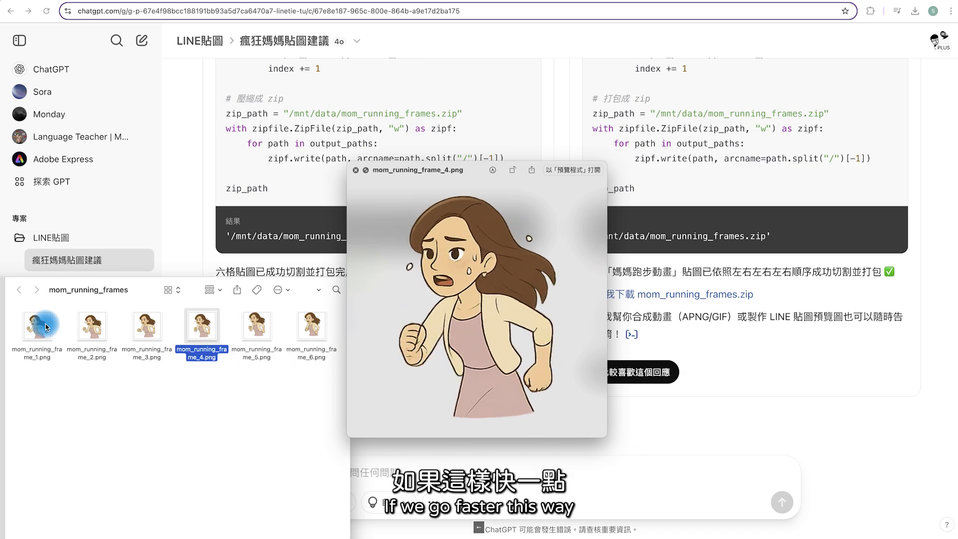
key("Right")
key("Right")
key("Right")
key("Right")
key("Right")
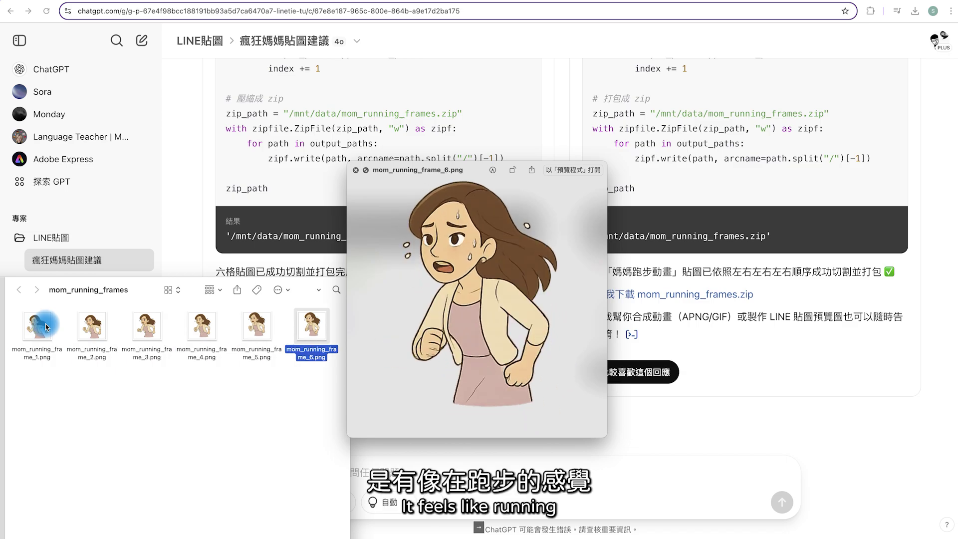
key("space")
left_click(762, 356)
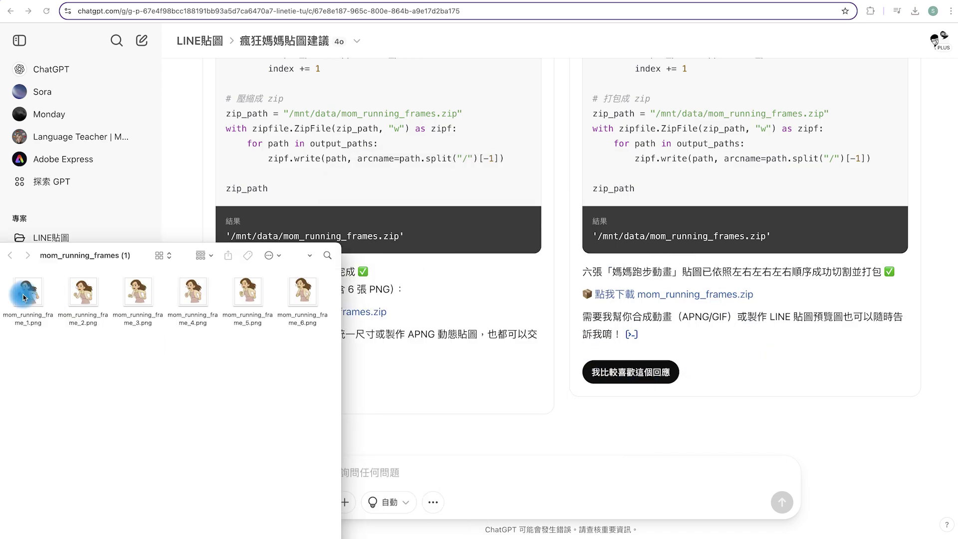
Step: Preview all the frames in the mom_running_frames (1) folder from the second response to check their alignment
left_click(25, 295)
key("space")
key("Right")
key("Right")
key("Right")
key("Right")
key("Right")
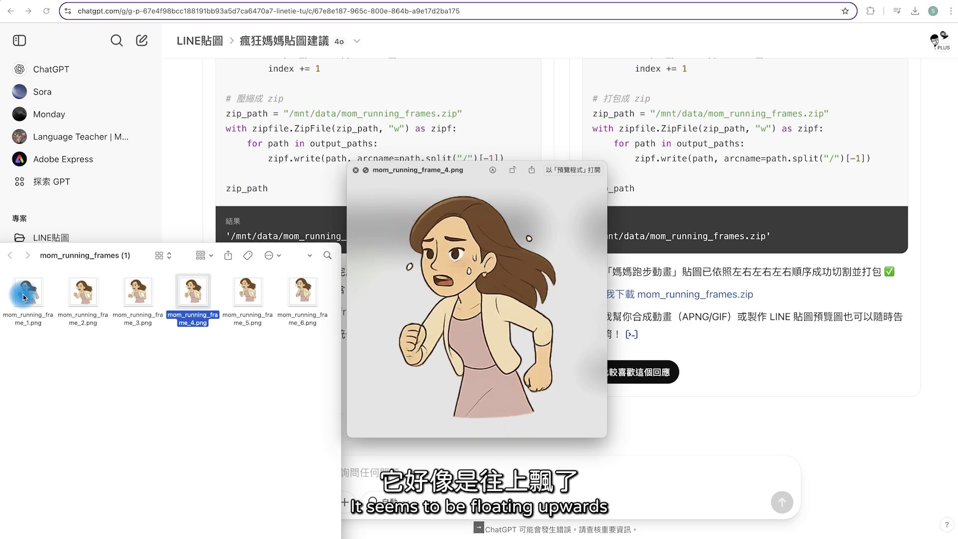
key("Left")
key("Left")
key("Left")
key("Left")
key("Left")
key("space")
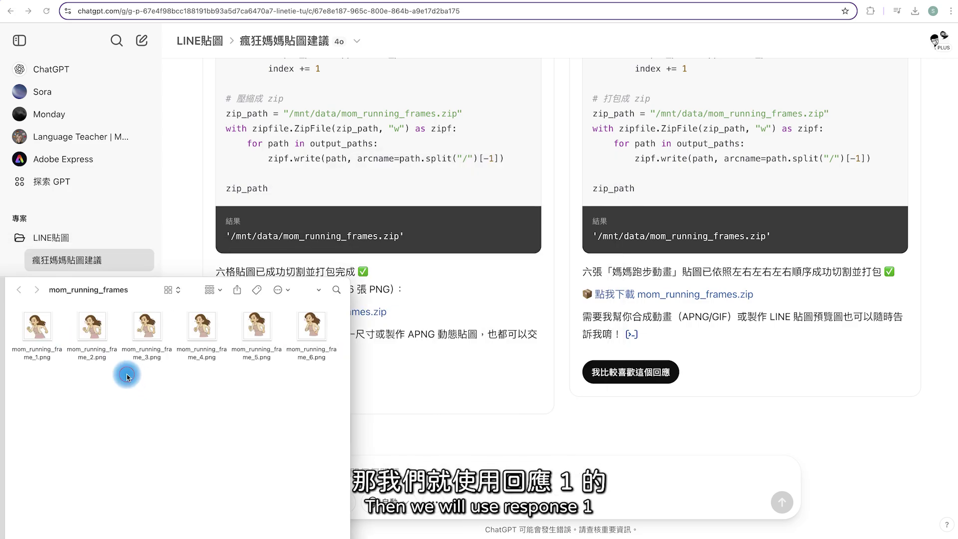
Step: Flip through the first response's frames in mom_running_frames again to compare the character's position between images
left_click(35, 328)
key("space")
key("Right")
key("Right")
key("Right")
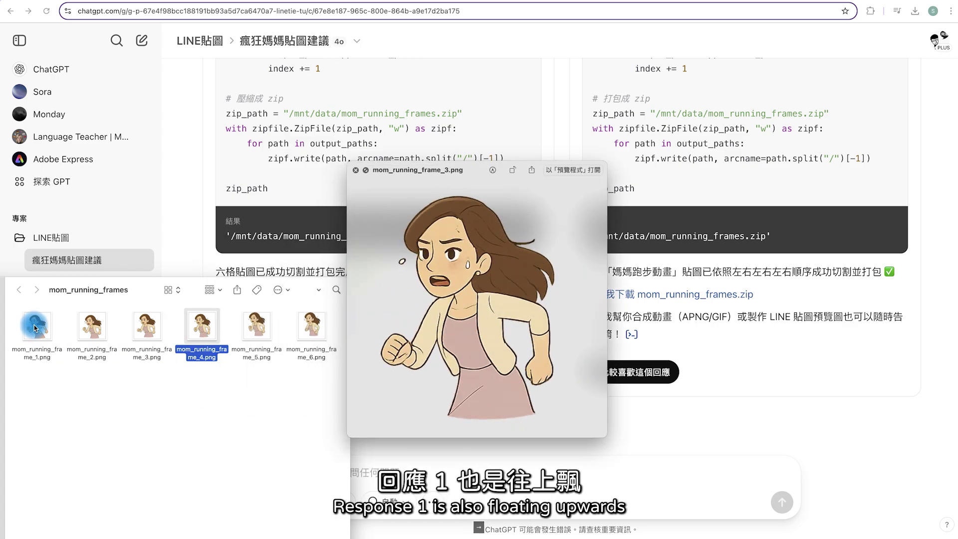
key("Left")
key("Left")
key("Left")
key("Right")
key("Right")
key("Right")
key("Right")
key("Right")
key("Left")
key("Left")
key("Left")
key("Left")
key("Left")
key("space")
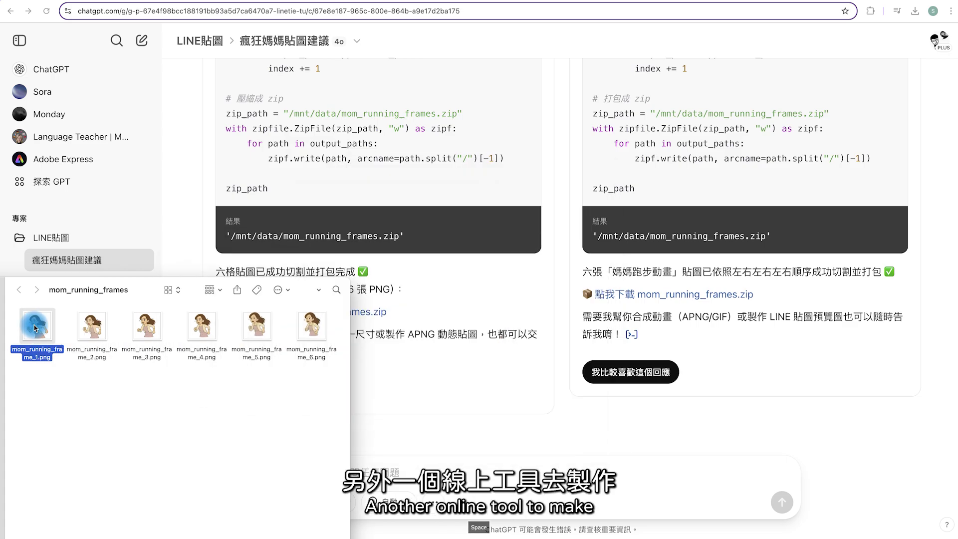
left_click_drag(153, 292, 52, 250)
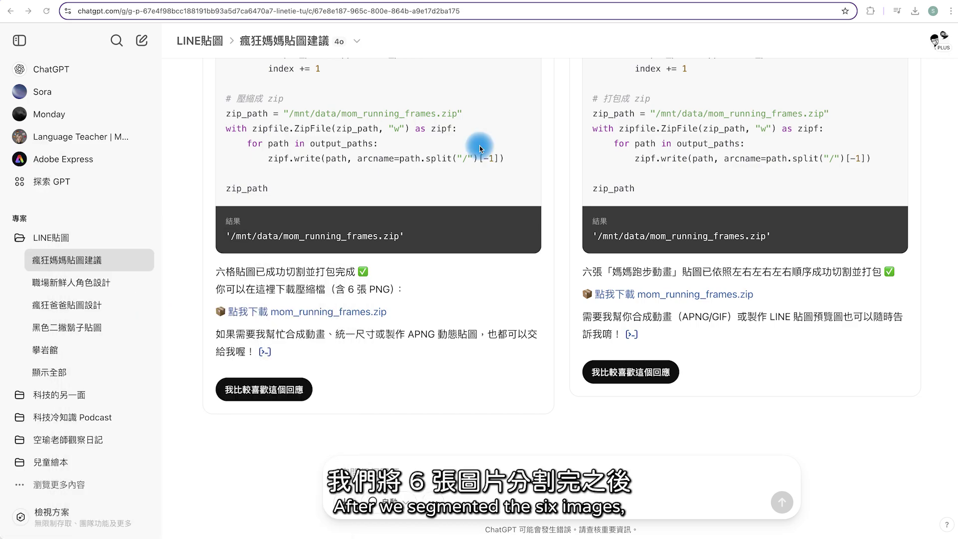
scroll(479, 149, "up", 2)
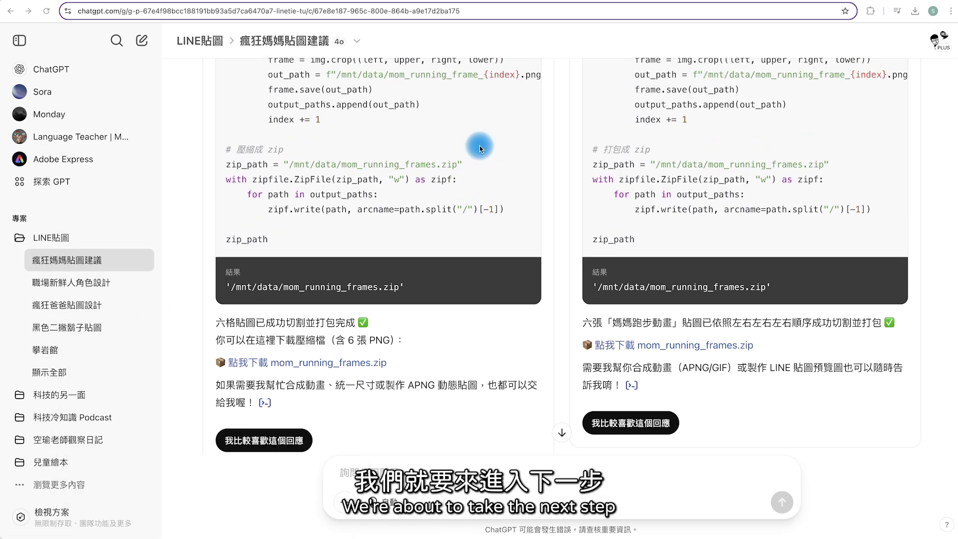
scroll(478, 150, "down", 2)
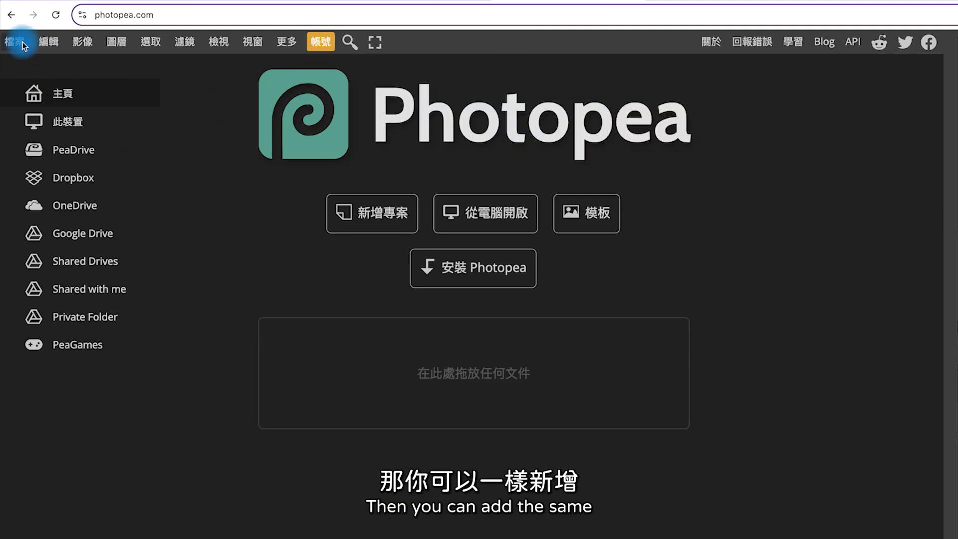
Step: In Photopea, create a 320 × 270 px project at 72 DPI with a transparent background and unlock its Background layer
left_click(17, 36)
left_click(30, 65)
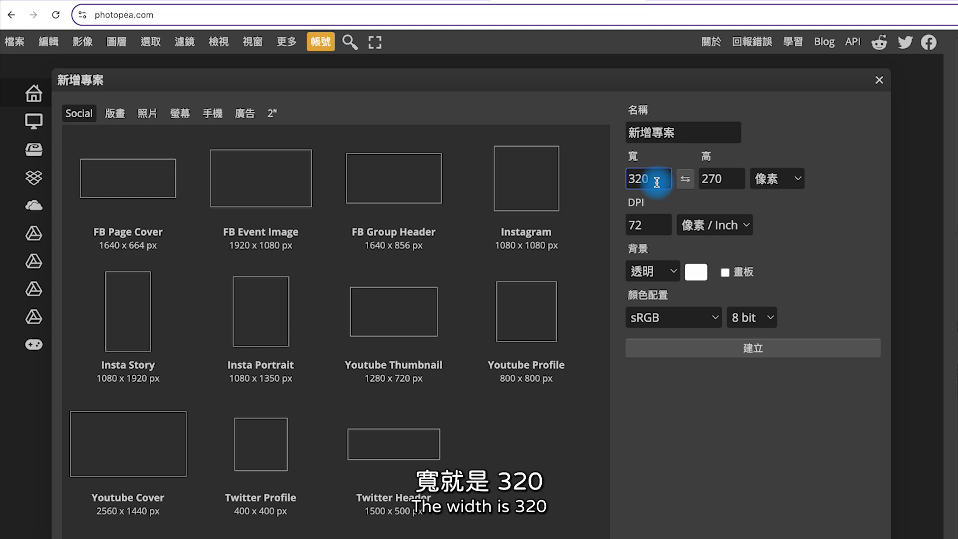
left_click(718, 179)
left_click(661, 178)
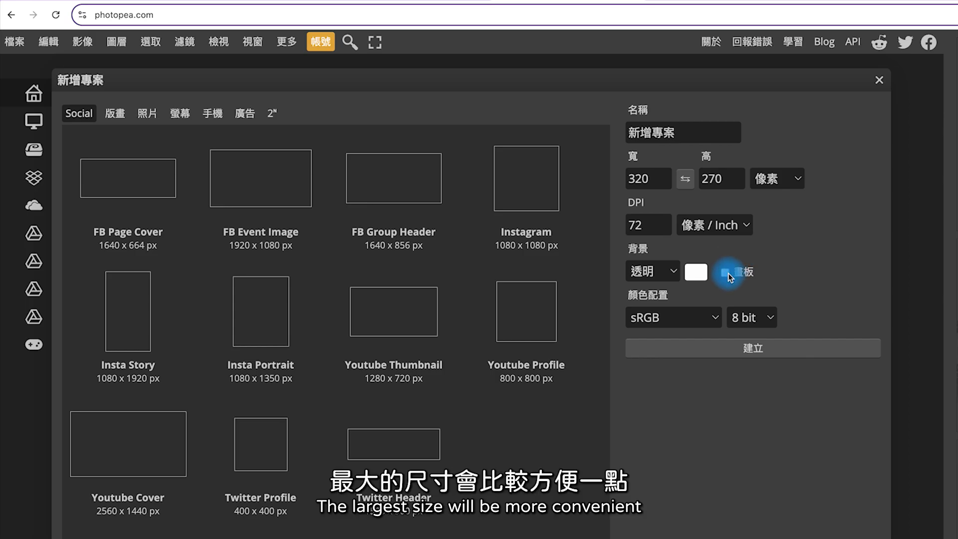
left_click(668, 134)
left_click(737, 347)
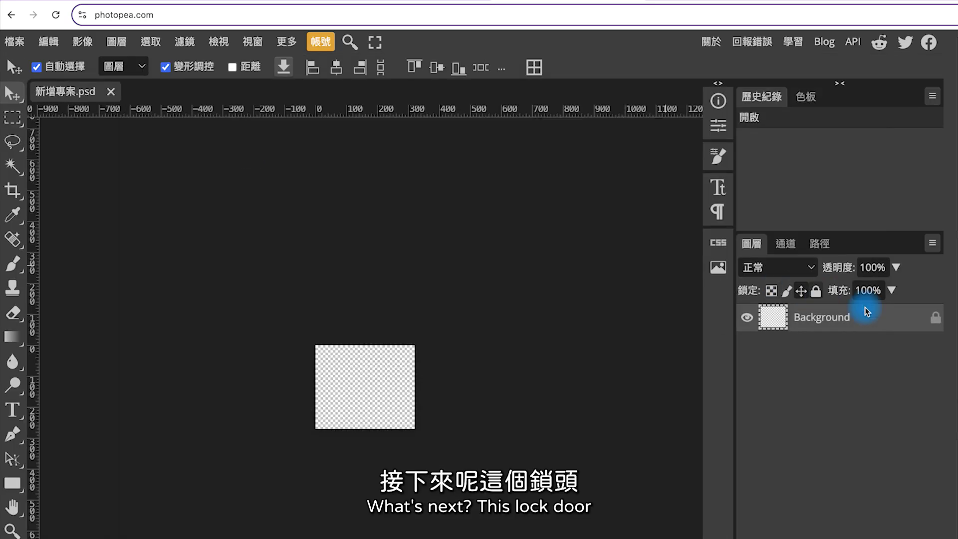
left_click(937, 322)
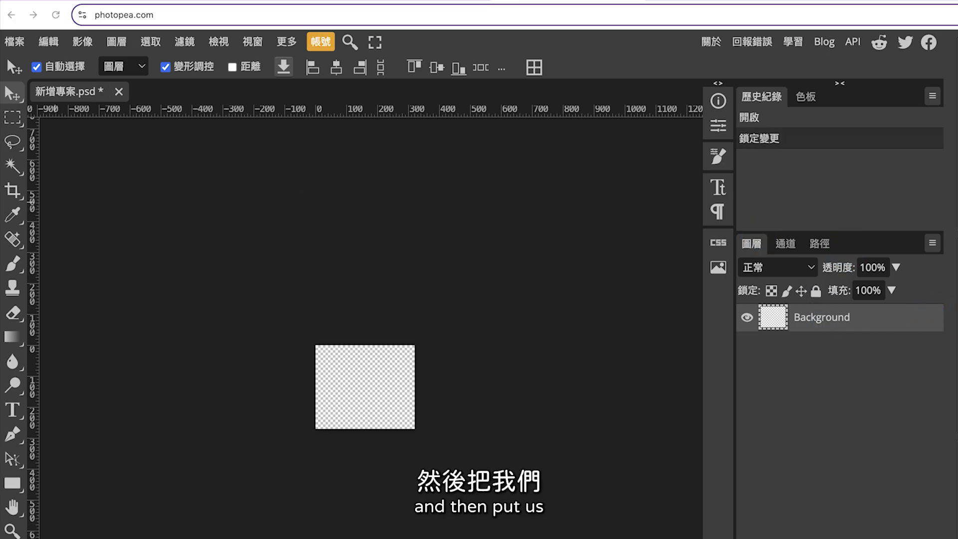
Step: Open mom_running_frame_1 through mom_running_frame_5 as documents and copy the whole first frame into the new project
left_click_drag(257, 83, 240, 88)
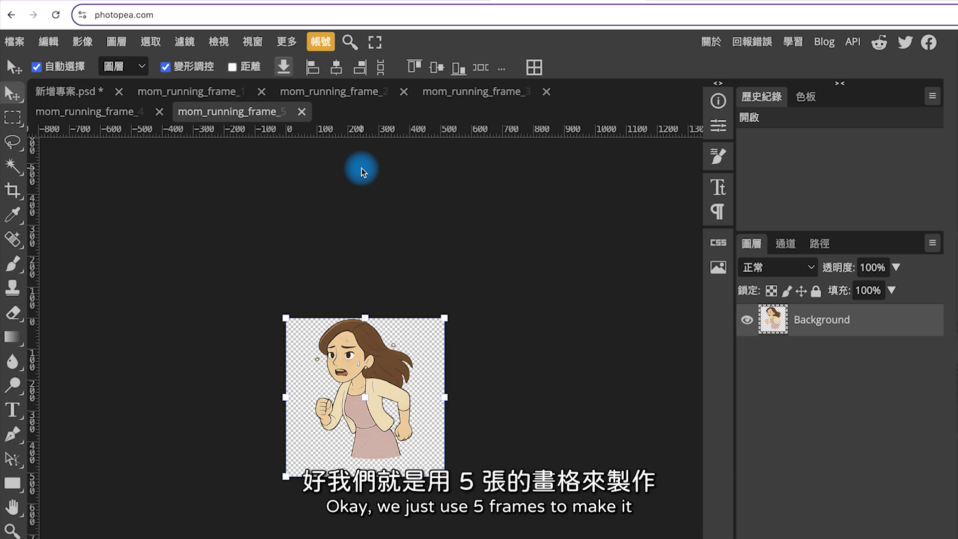
left_click(188, 92)
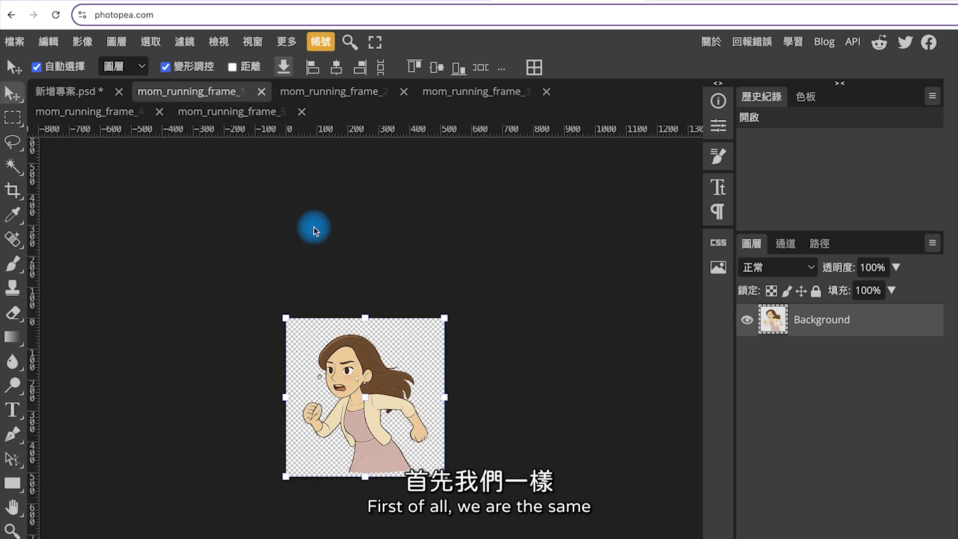
key("ctrl+a")
key("ctrl+a")
key("ctrl+c")
left_click(70, 92)
key("ctrl+v")
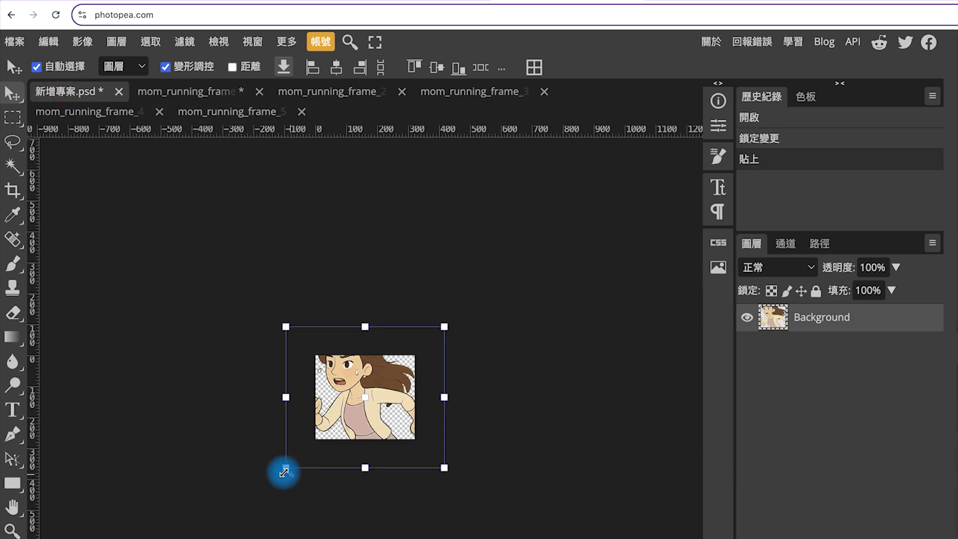
Step: Scale the pasted first frame down proportionally and position the running mom inside the canvas
left_click_drag(282, 466, 340, 422)
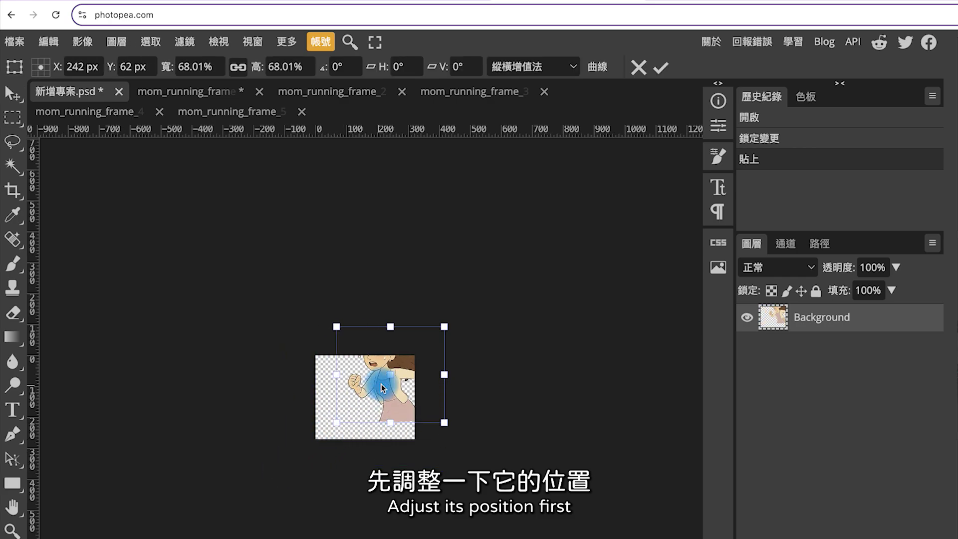
left_click_drag(383, 387, 366, 403)
left_click_drag(320, 344, 335, 356)
left_click_drag(384, 394, 379, 394)
Step: Copy all of mom_running_frame_2 and paste it into the new project as a layer above the first frame
left_click(304, 91)
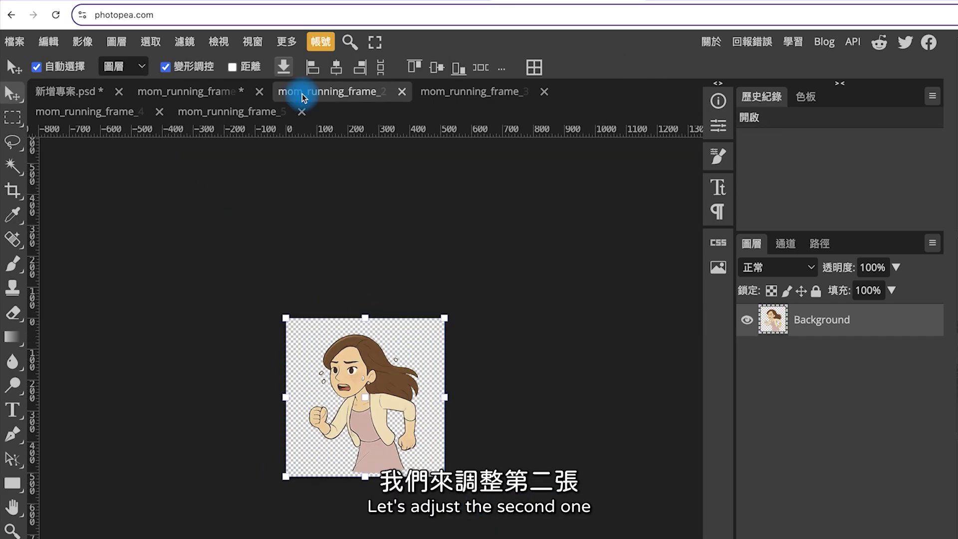
key("ctrl+a")
key("ctrl+a")
left_click(69, 95)
key("ctrl+v")
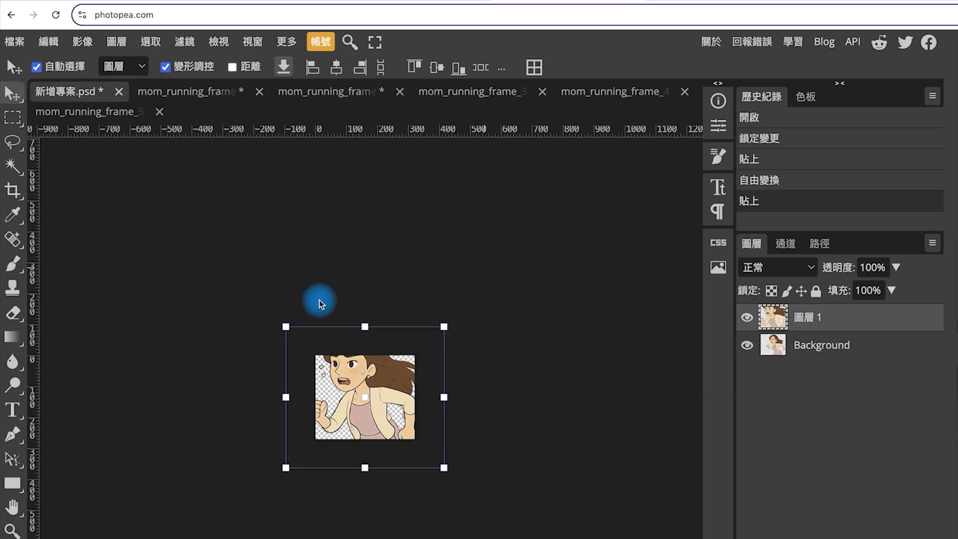
Step: Shrink the second frame and align it with the first frame's size and position on the canvas
left_click_drag(286, 322, 336, 382)
left_click_drag(407, 434, 389, 405)
left_click_drag(321, 345, 327, 355)
left_click_drag(406, 422, 400, 421)
Step: Paste mom_running_frame_3 into the new project as another layer, then scale and move it to match the earlier frames
left_click(348, 94)
left_click(450, 91)
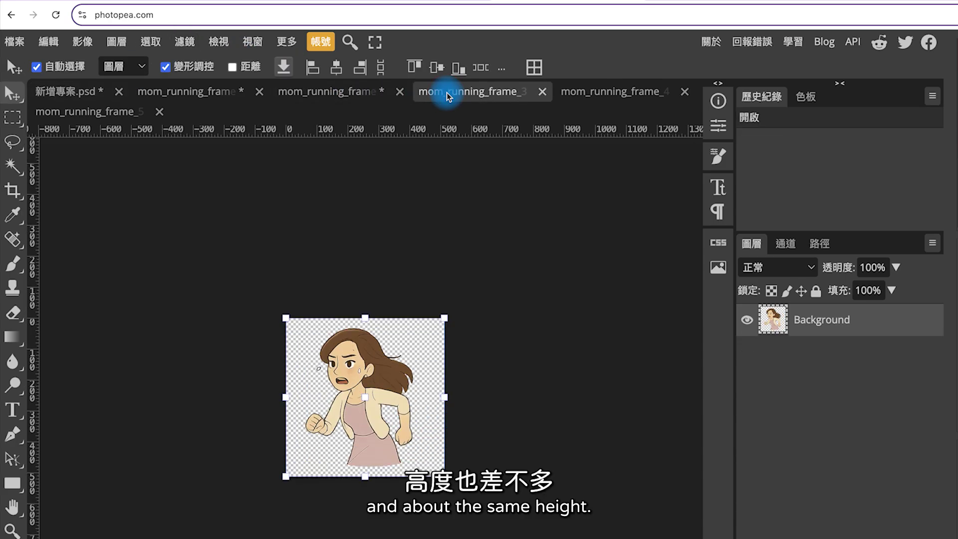
key("ctrl+a")
key("ctrl+c")
left_click(103, 95)
key("ctrl+v")
left_click_drag(288, 321, 351, 384)
left_click_drag(395, 419, 371, 389)
Step: Paste mom_running_frame_4 into the new project, scale it to about 60% and align it over the other frames
left_click(593, 93)
key("ctrl+a")
key("ctrl+a")
key("ctrl+c")
left_click(85, 94)
key("ctrl+v")
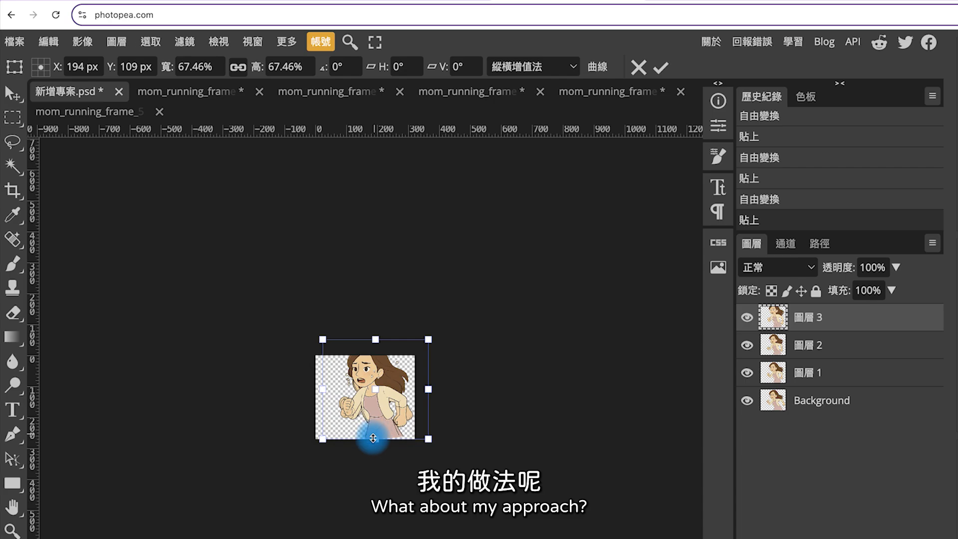
left_click_drag(322, 339, 333, 352)
left_click_drag(396, 411, 387, 411)
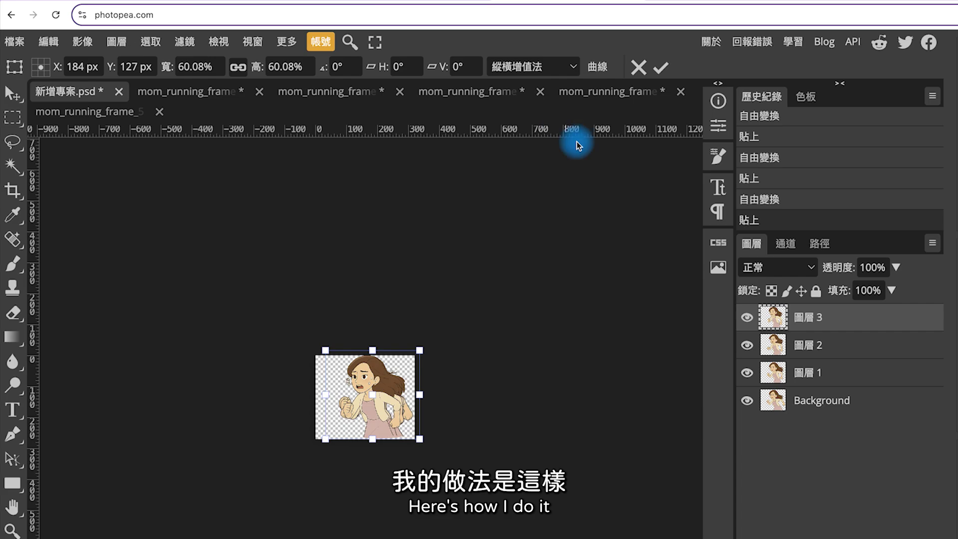
Step: Paste mom_running_frame_5 into the new project as the topmost layer, scale it down and align it with the other frames
left_click(109, 115)
key("ctrl+a")
key("ctrl+c")
left_click(71, 92)
key("ctrl+v")
left_click_drag(286, 319, 320, 356)
left_click_drag(369, 399, 379, 404)
key("Return")
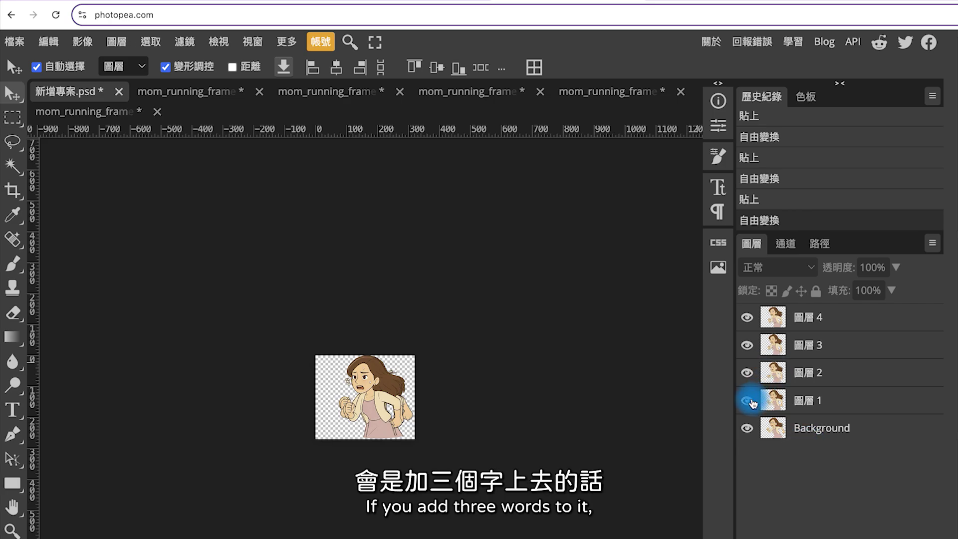
Step: Add three separate text layers reading 跑, 步 and 中, stacked down the left side of the sticker canvas
left_click(9, 411)
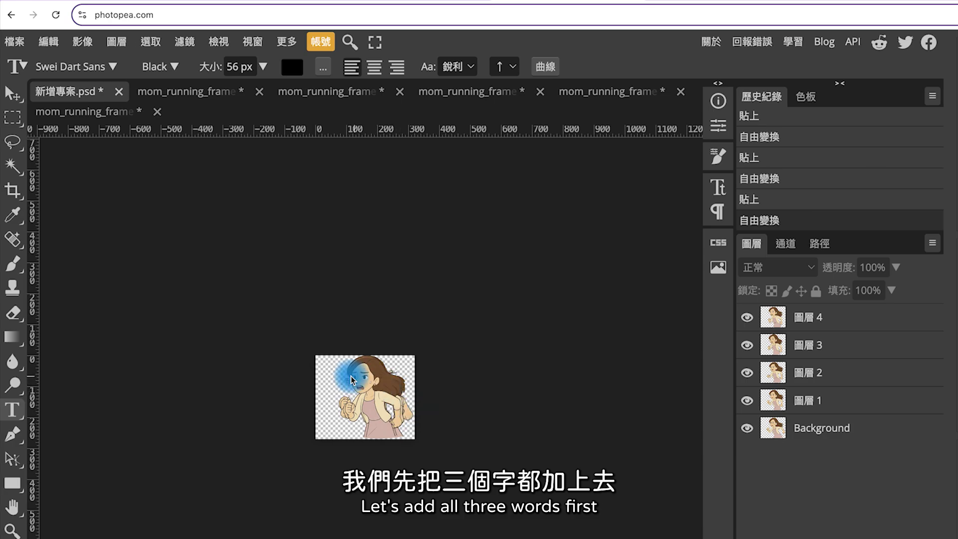
left_click(327, 380)
type("跑")
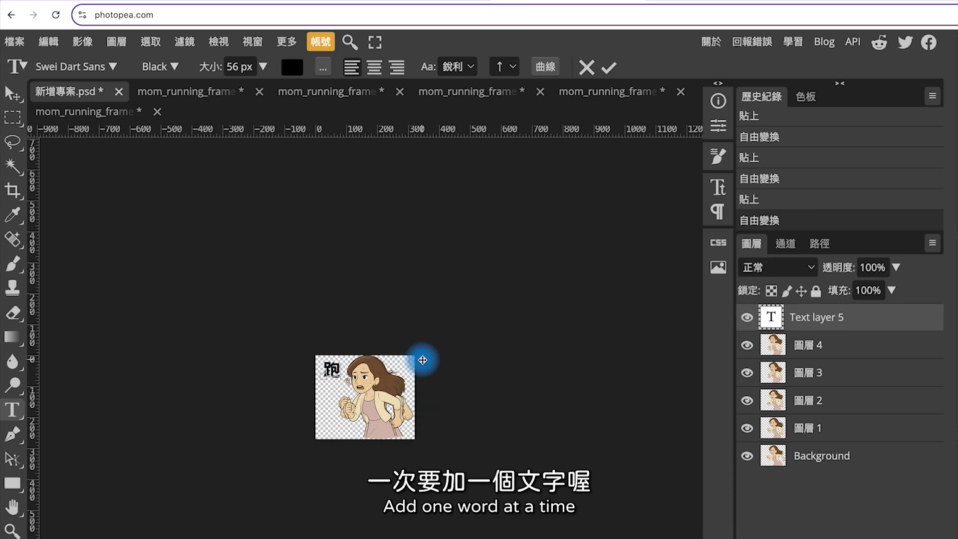
left_click(335, 315)
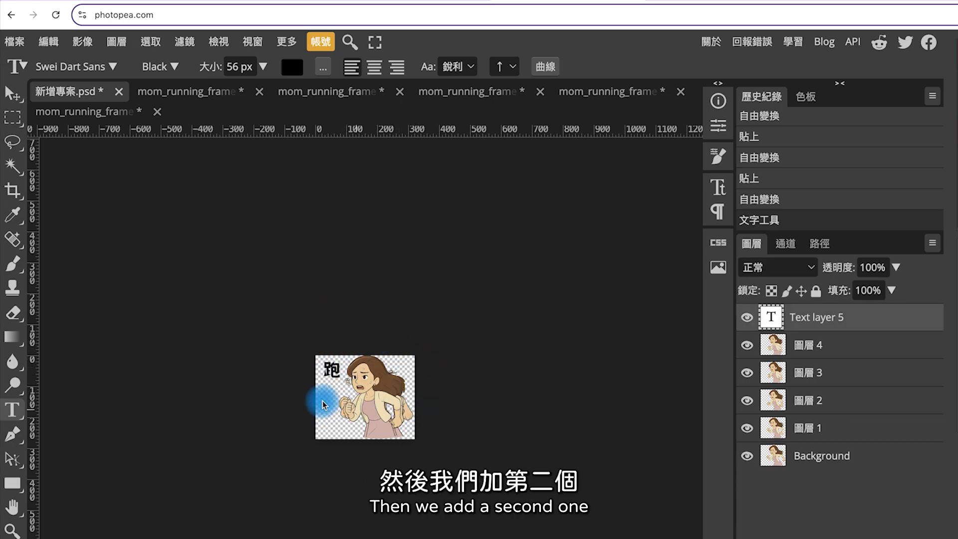
left_click(321, 400)
type("步")
left_click(328, 421)
left_click(321, 427)
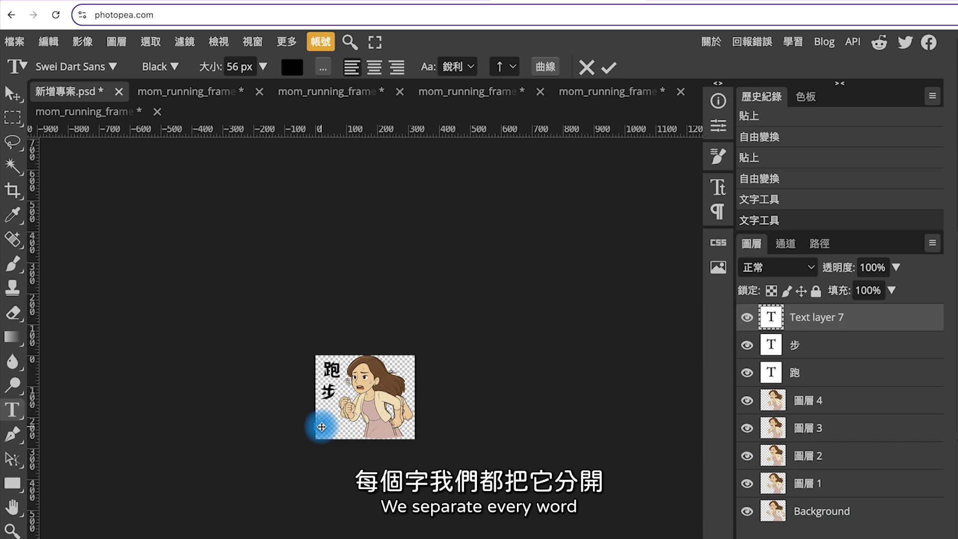
type("中")
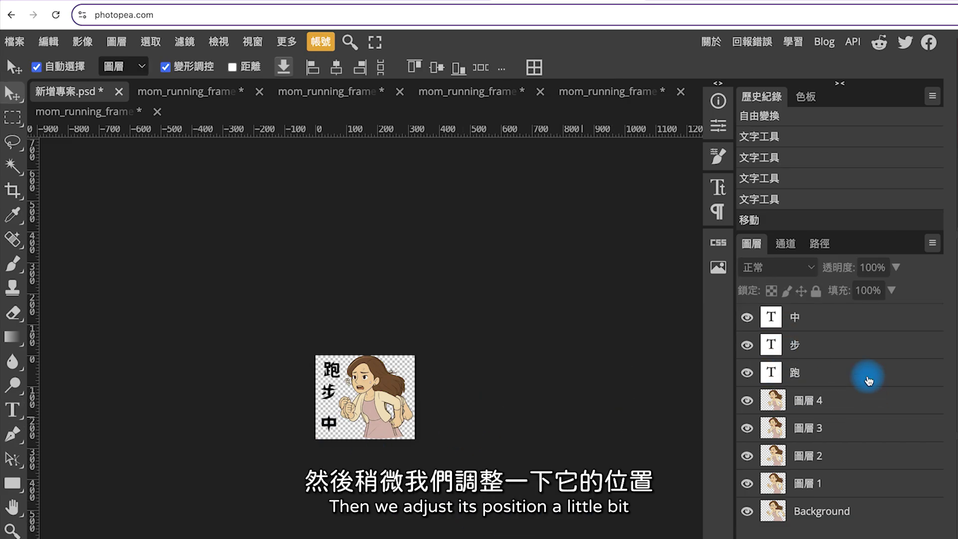
Step: Nudge the 步 text down so the three characters are evenly spaced
left_click(821, 352)
key("Down")
left_click(466, 394)
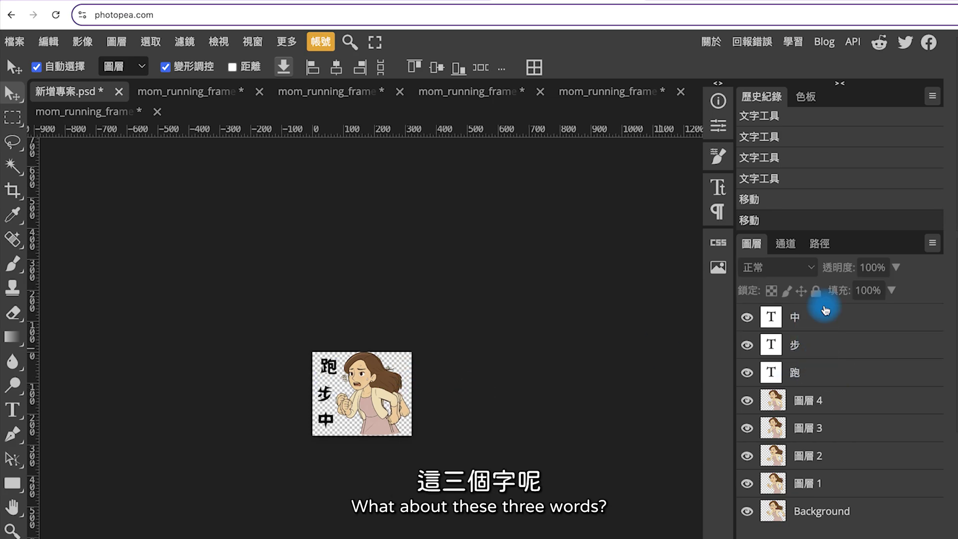
Step: Give the 跑 text layer a white outside stroke of 5 px
left_click(817, 372)
right_click(820, 374)
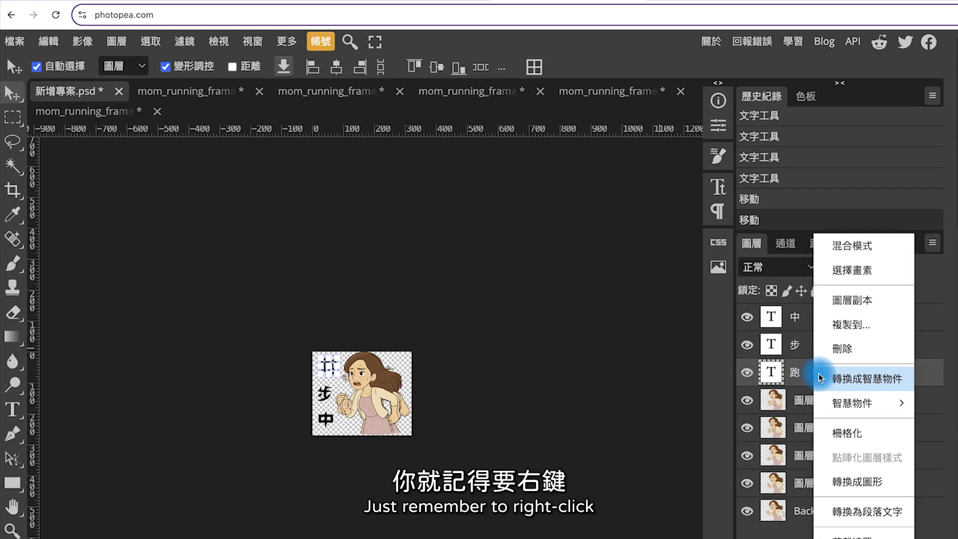
left_click(858, 246)
left_click(153, 274)
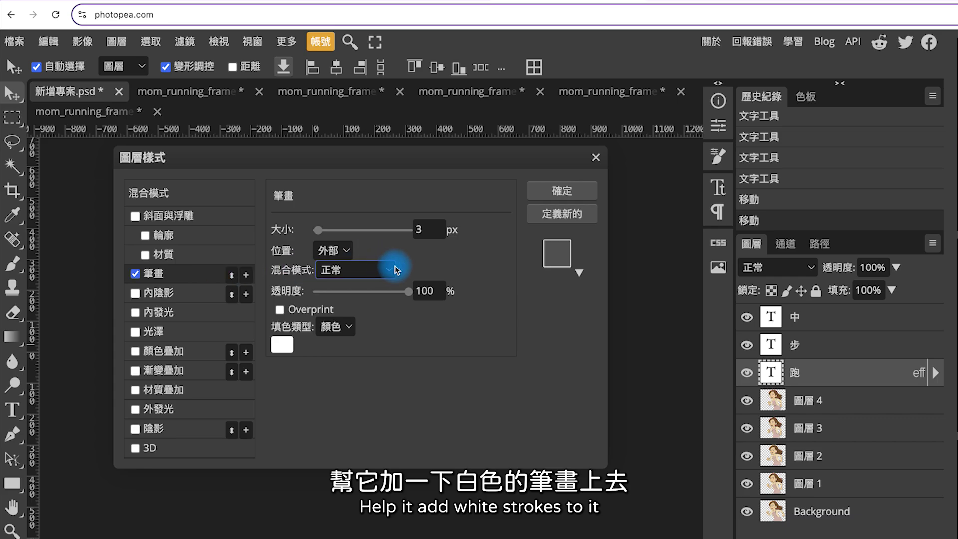
left_click(422, 235)
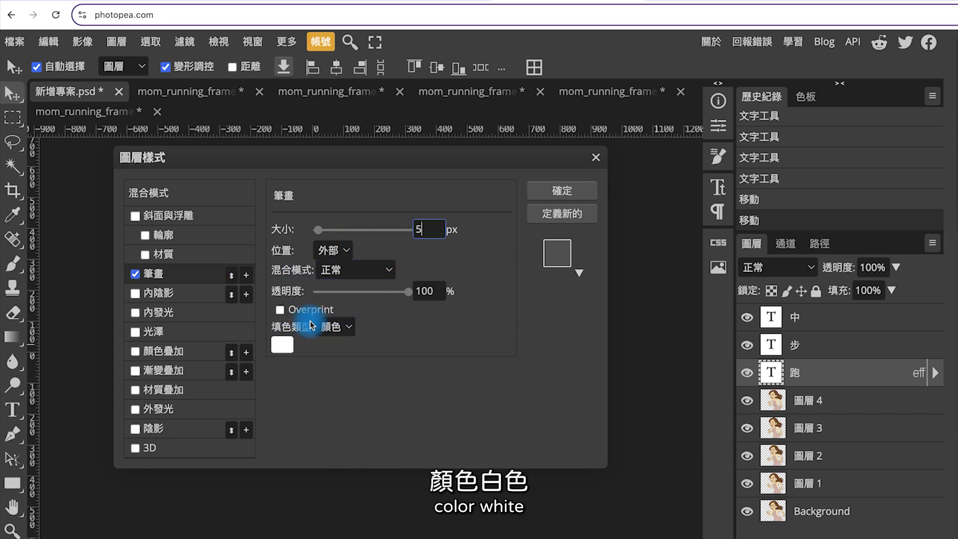
left_click(562, 190)
Step: Apply the same 5 px white outside stroke to the 步 text layer
double_click(824, 345)
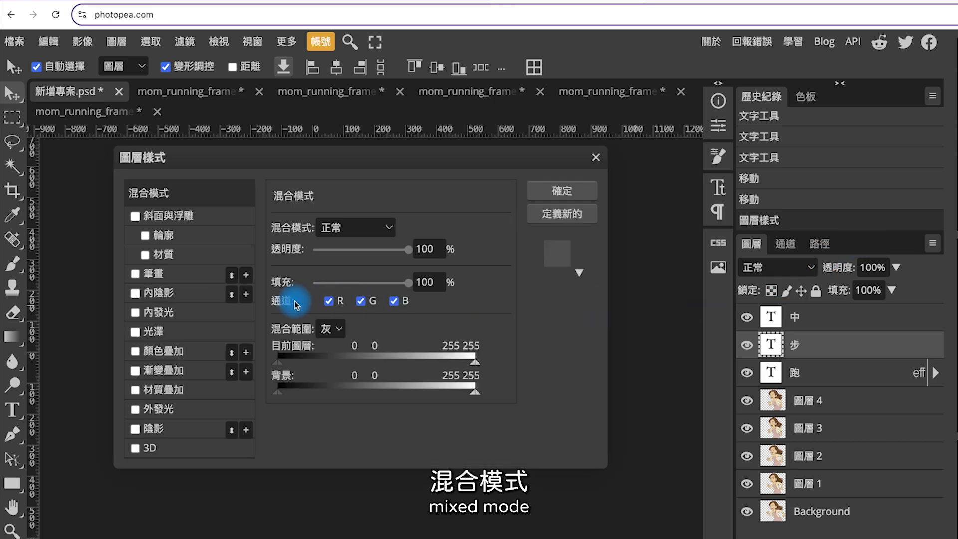
left_click(135, 274)
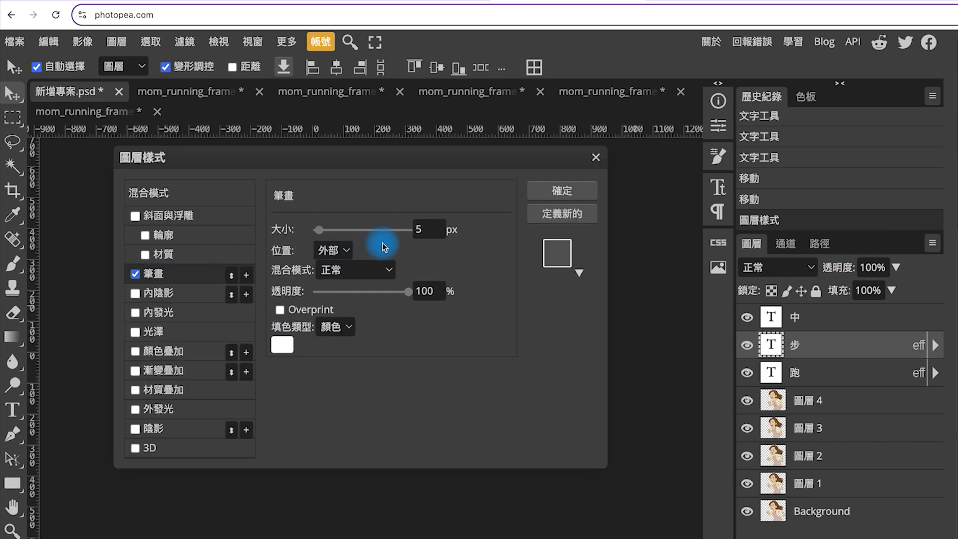
left_click(593, 189)
Step: Apply the matching white stroke layer style to the 中 text layer and deselect it
right_click(795, 321)
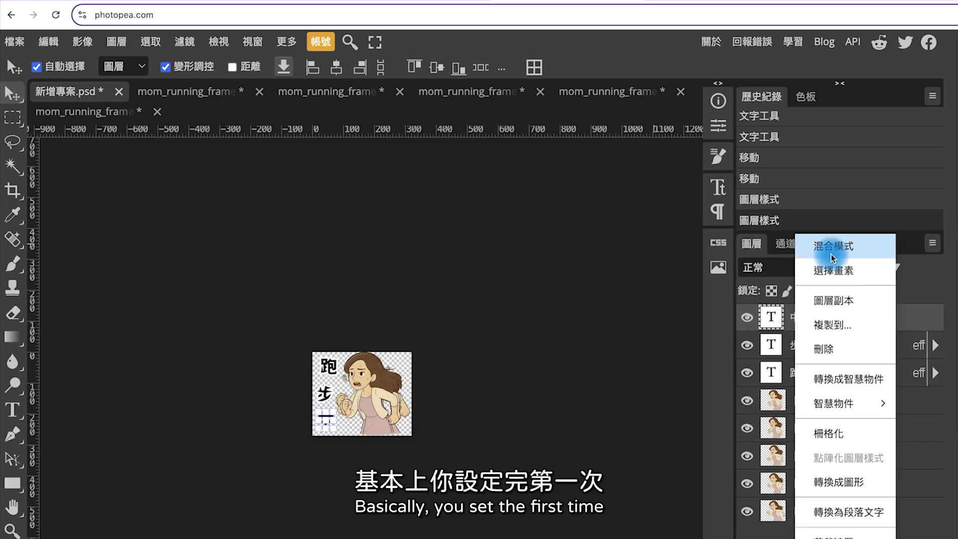
left_click(800, 247)
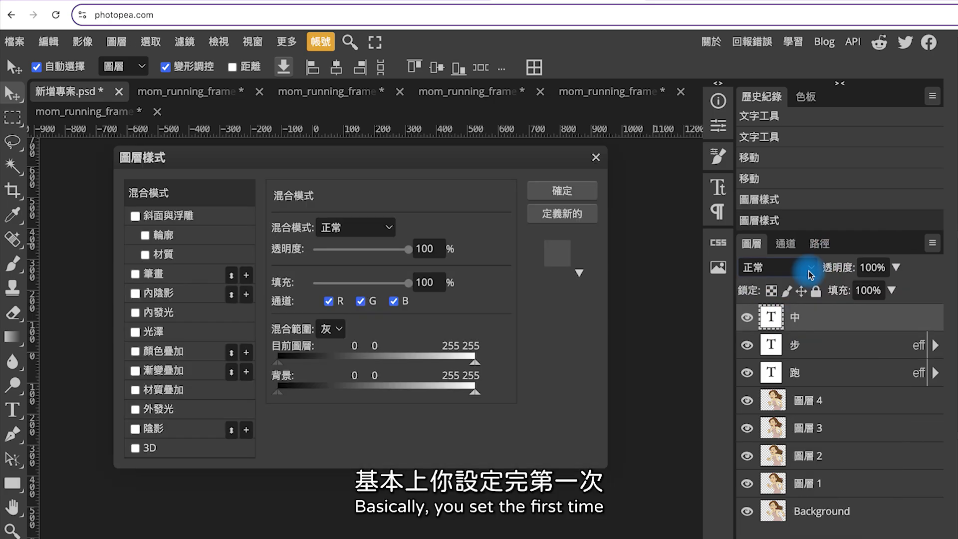
left_click(135, 274)
left_click(583, 193)
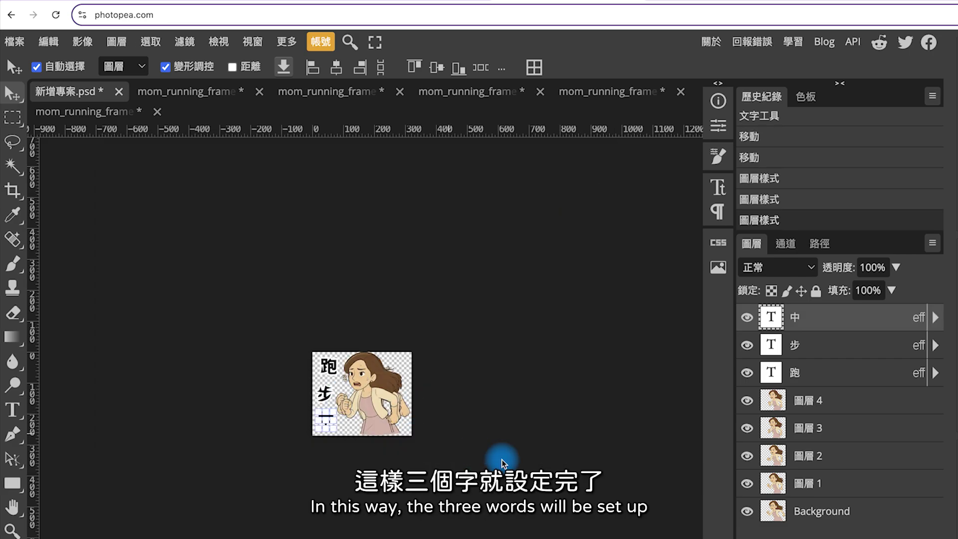
left_click(501, 457)
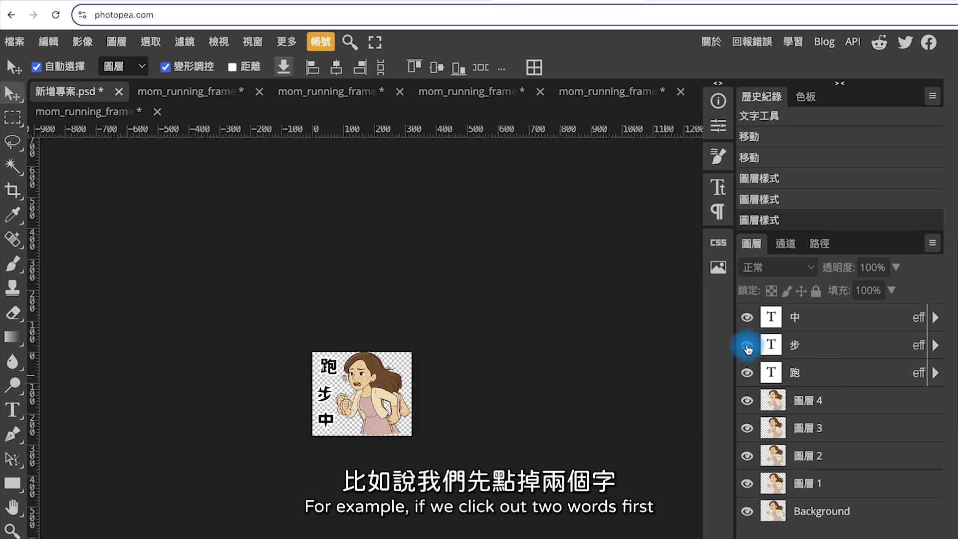
Step: Hide the 中 and 步 text layers and 圖層 1 through 圖層 4, leaving only 跑 and Background visible
left_click(747, 344)
left_click(747, 317)
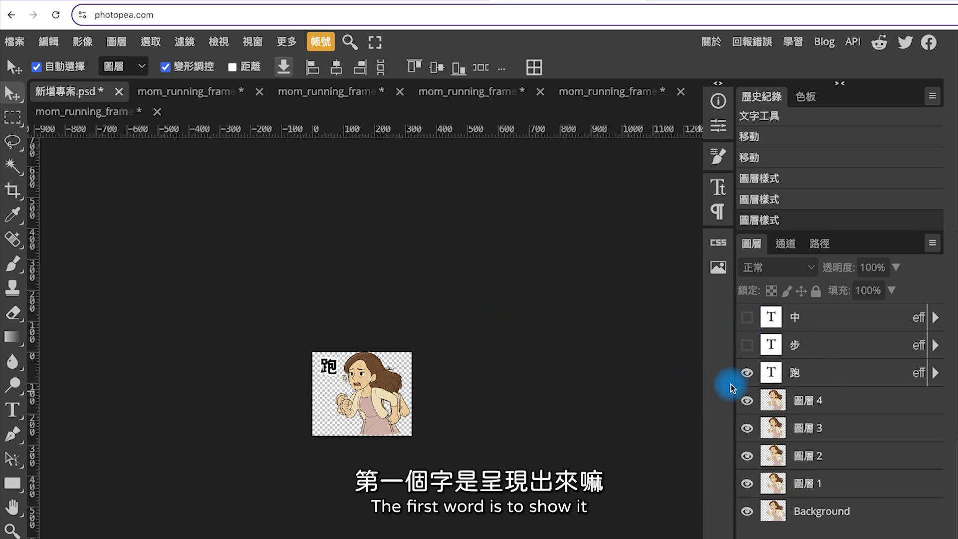
left_click(748, 400)
left_click(749, 430)
left_click(747, 485)
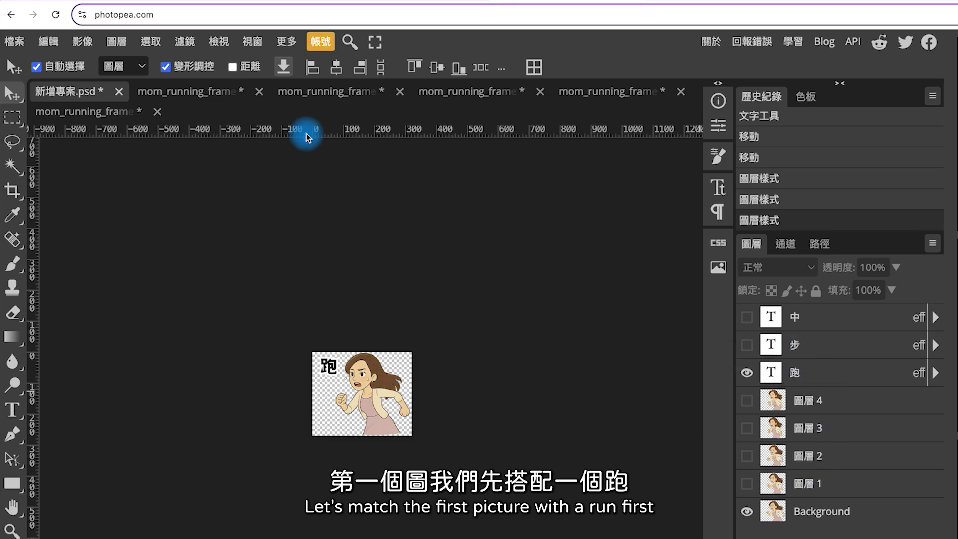
Step: Export the visible first frame as a PNG named 01
left_click(14, 42)
mouse_move(85, 270)
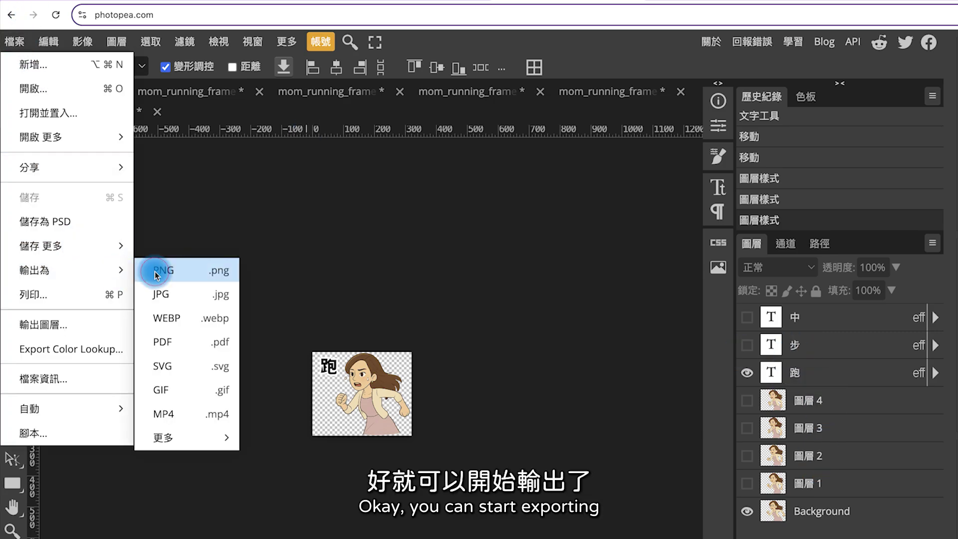
left_click(155, 271)
type("01")
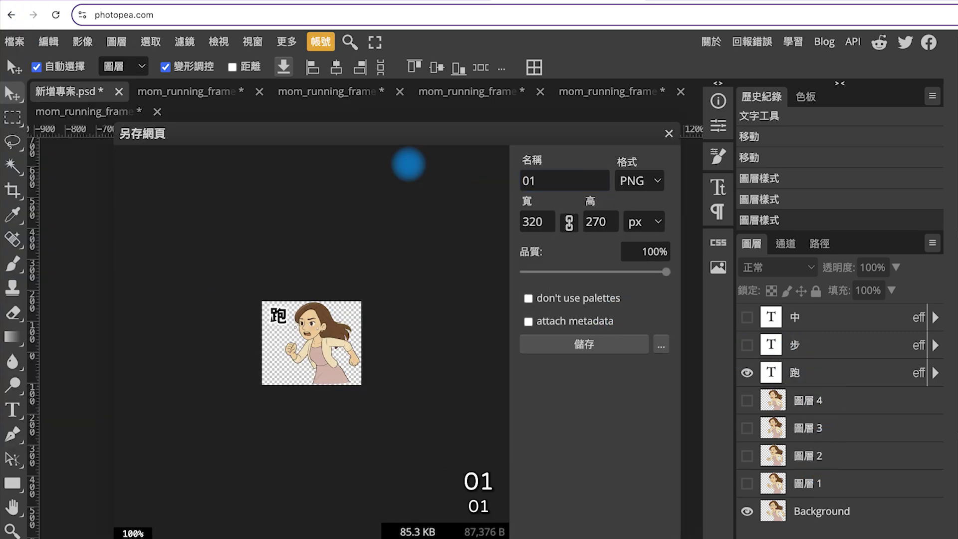
left_click(553, 345)
Step: Show 圖層 1 instead of Background and export the frame as a PNG named 02
left_click(747, 511)
left_click(747, 483)
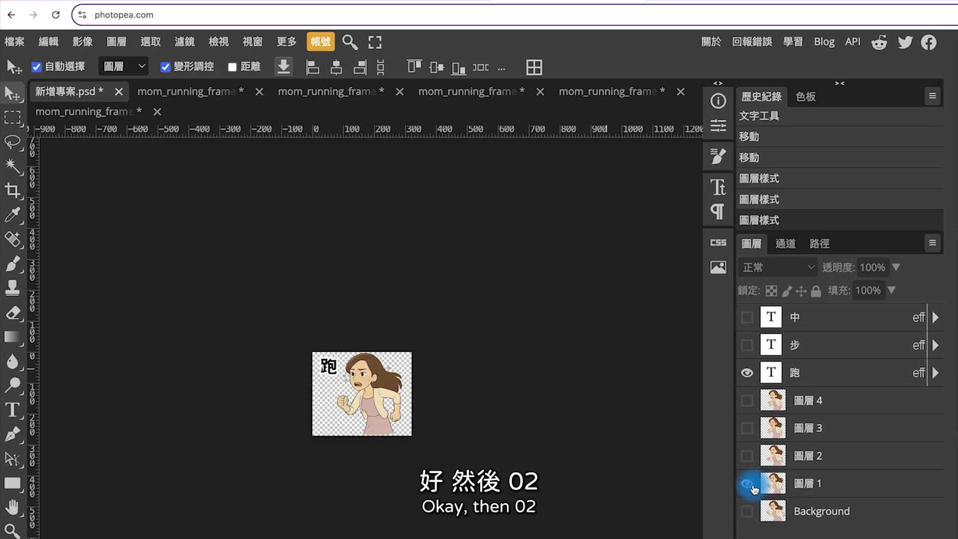
left_click(28, 47)
mouse_move(76, 276)
left_click(149, 271)
left_click_drag(569, 180, 534, 181)
left_click(605, 344)
Step: Replace 圖層 1 with 圖層 2, show the 步 text, and export the frame as a PNG named 03
left_click(747, 483)
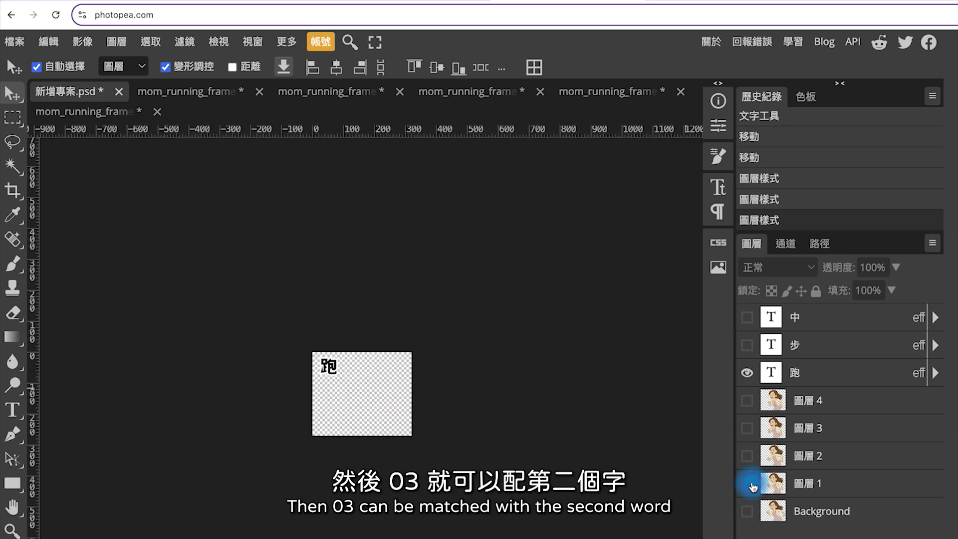
left_click(747, 456)
left_click(755, 349)
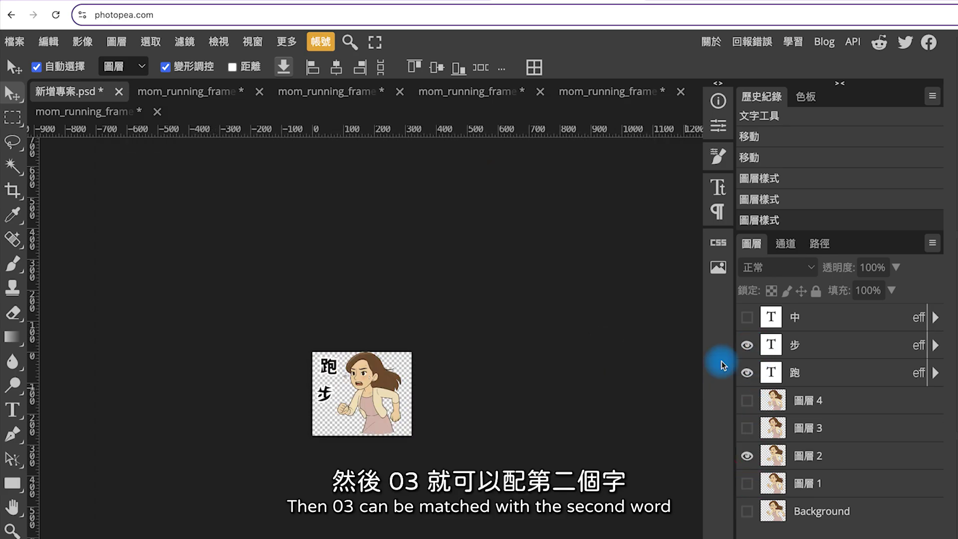
left_click(23, 41)
mouse_move(75, 270)
left_click(169, 272)
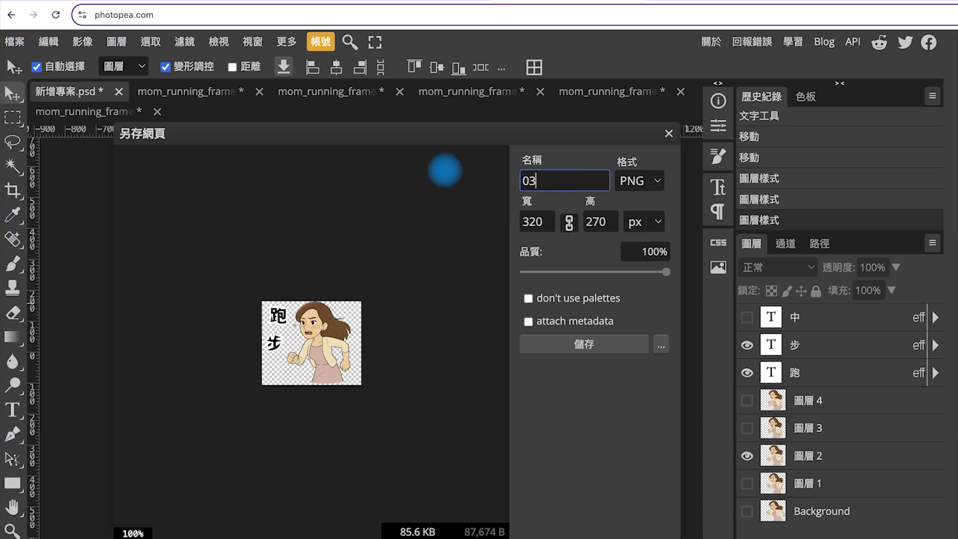
type("03")
left_click(584, 344)
Step: Show 圖層 3 instead of 圖層 2 and export the frame as a PNG named 04
left_click(747, 456)
left_click(747, 429)
left_click(14, 41)
mouse_move(75, 270)
left_click(170, 272)
type("04")
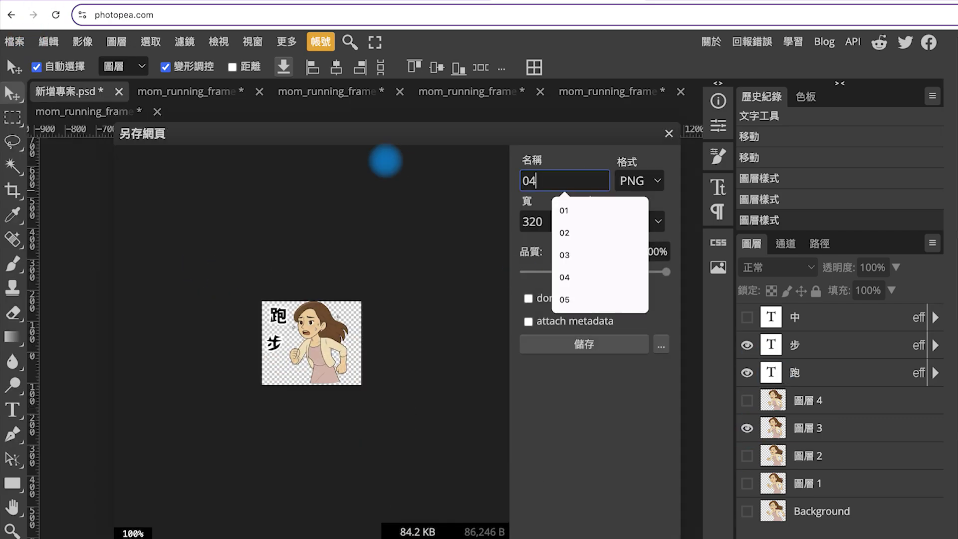
left_click(601, 343)
Step: Replace 圖層 3 with 圖層 4, show the 中 text, and export the frame as a PNG named 05
left_click(747, 428)
left_click(747, 400)
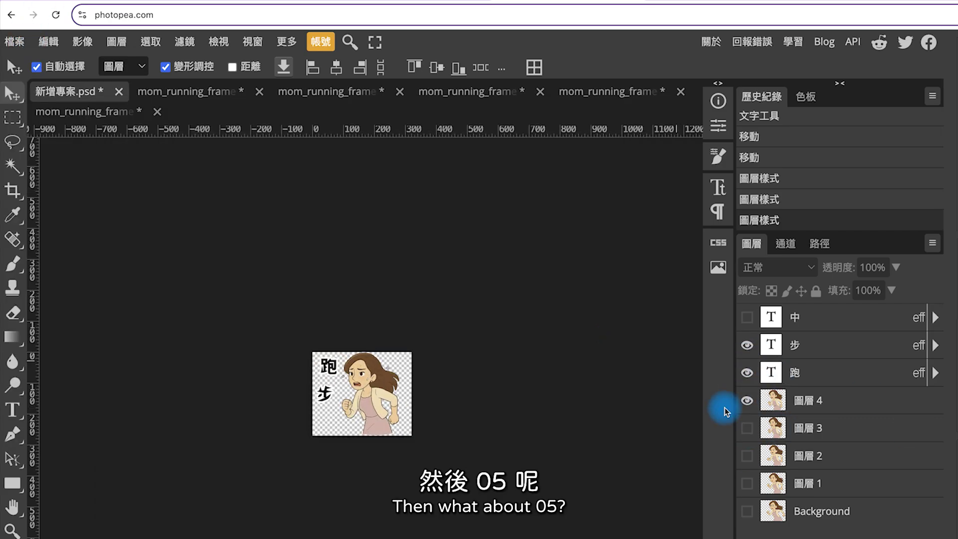
left_click(748, 318)
left_click(15, 42)
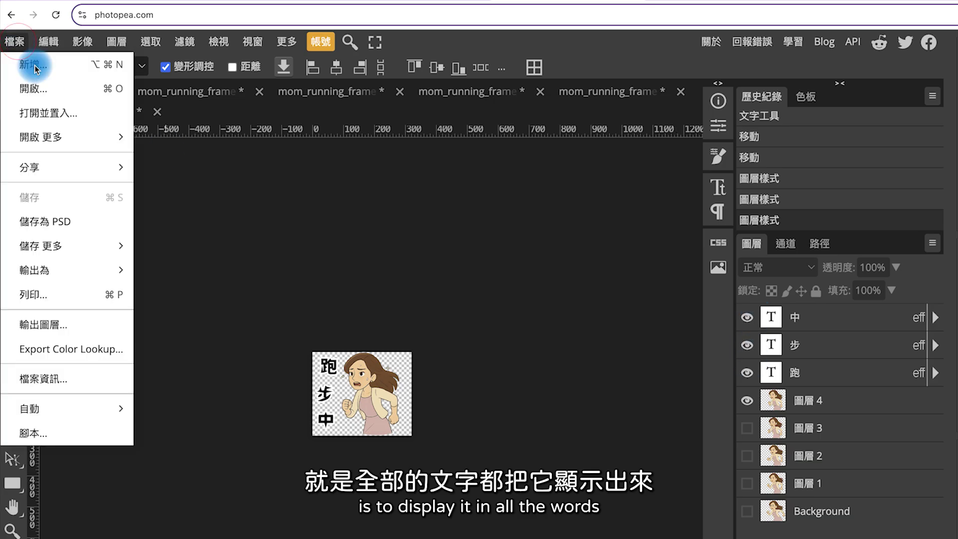
mouse_move(103, 270)
left_click(193, 272)
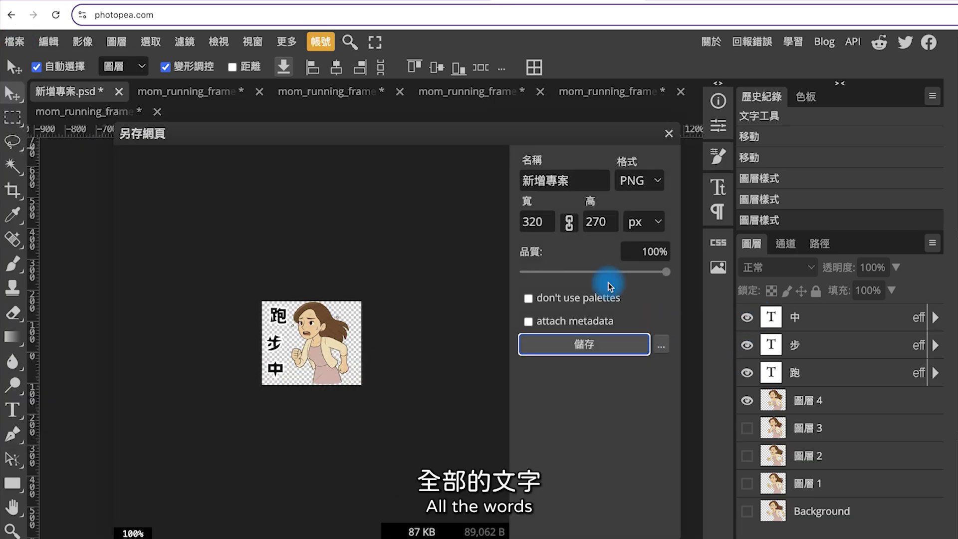
double_click(582, 182)
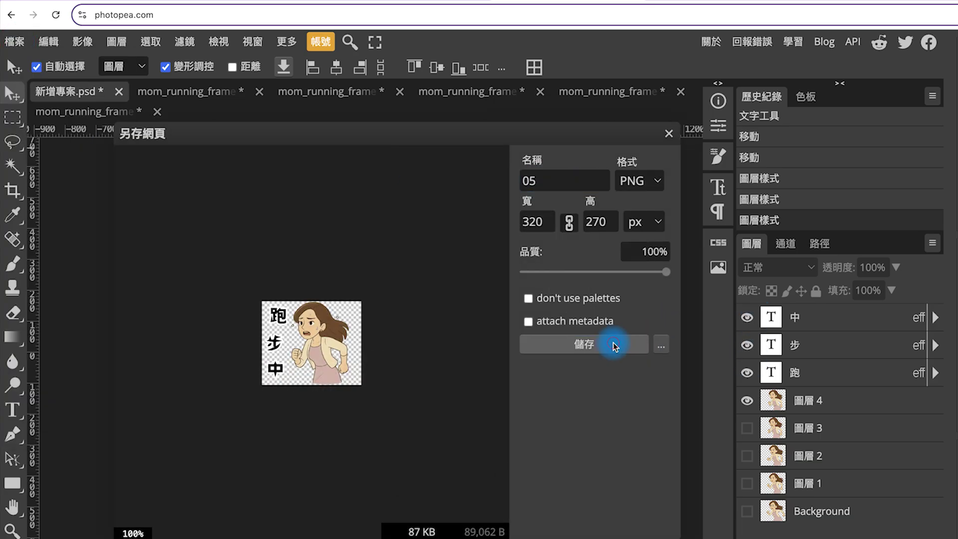
left_click(614, 343)
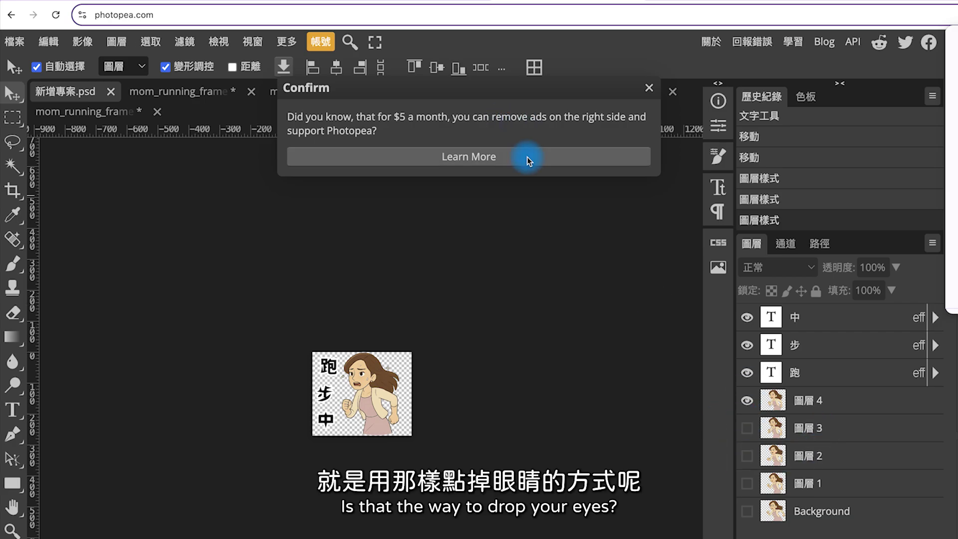
left_click(651, 90)
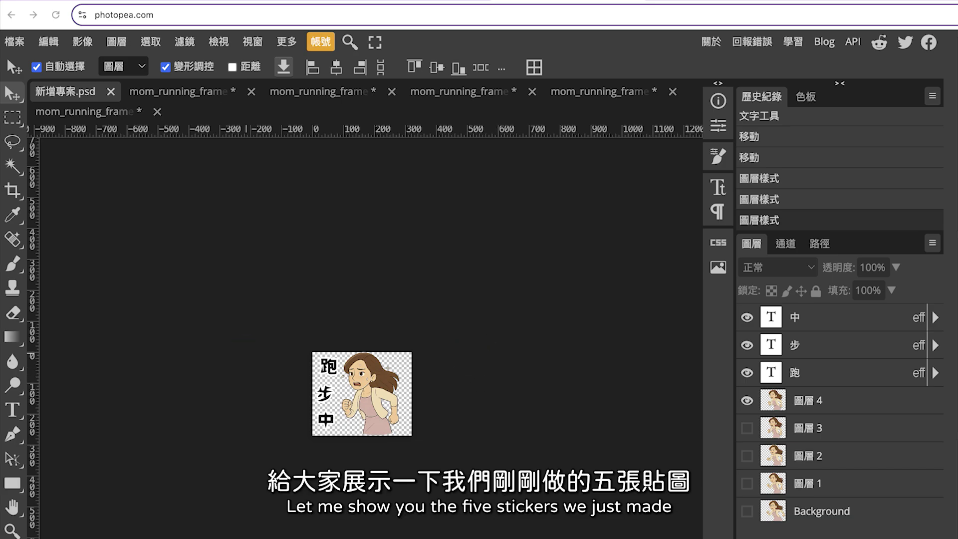
Step: Preview the exported PNG frames in sequence, starting from 01.png, to check the running motion
key("space")
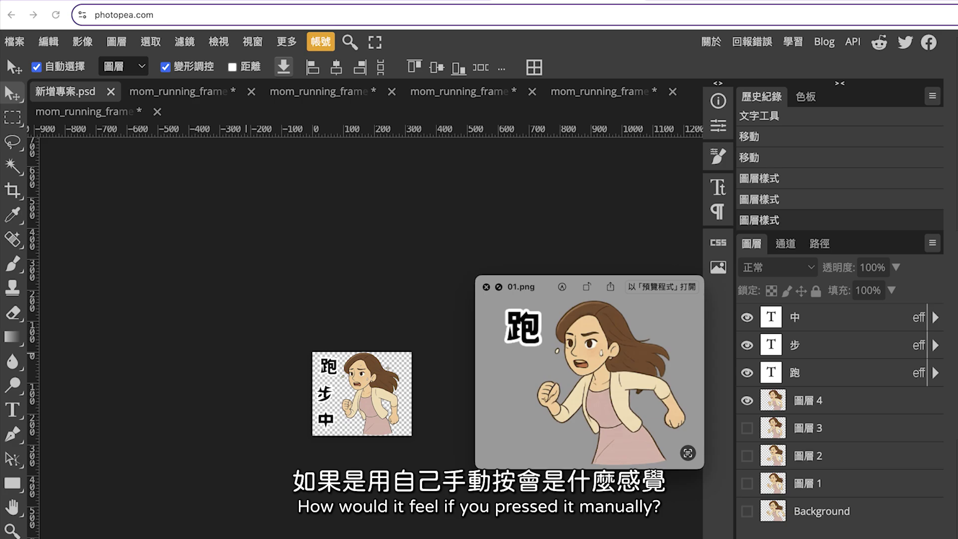
key("Down")
key("Down")
key("Down")
key("Down")
key("space")
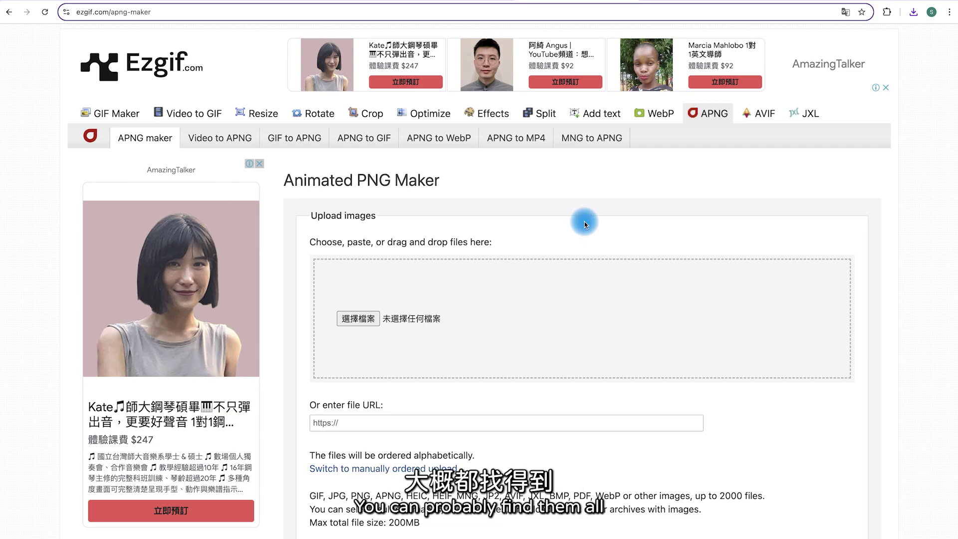
Step: Switch to Ezgif's Animated PNG Maker, upload the five exported PNG frames, and check their order
scroll(562, 229, "down", 2)
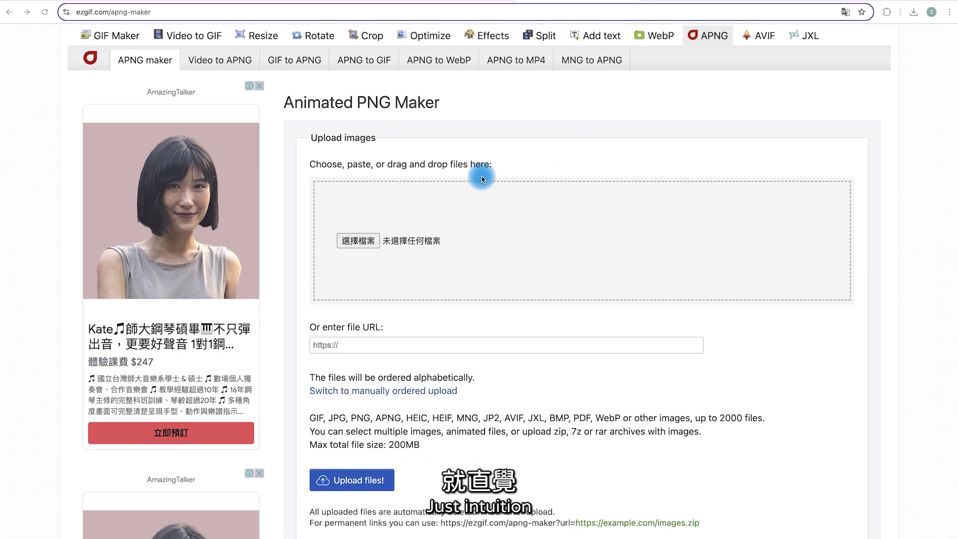
left_click_drag(1, 214, 509, 238)
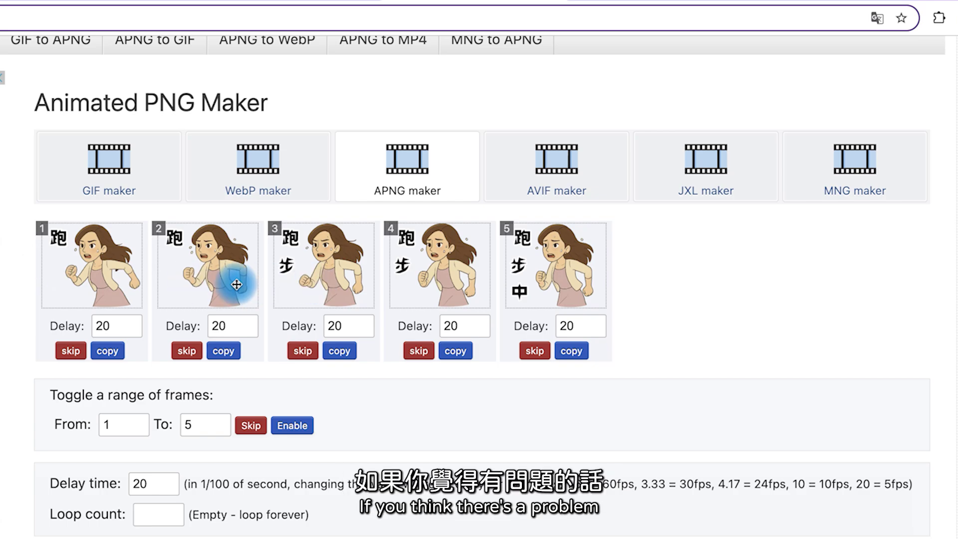
mouse_move(566, 276)
left_mouse_down()
mouse_move(428, 273)
mouse_move(561, 278)
left_mouse_up()
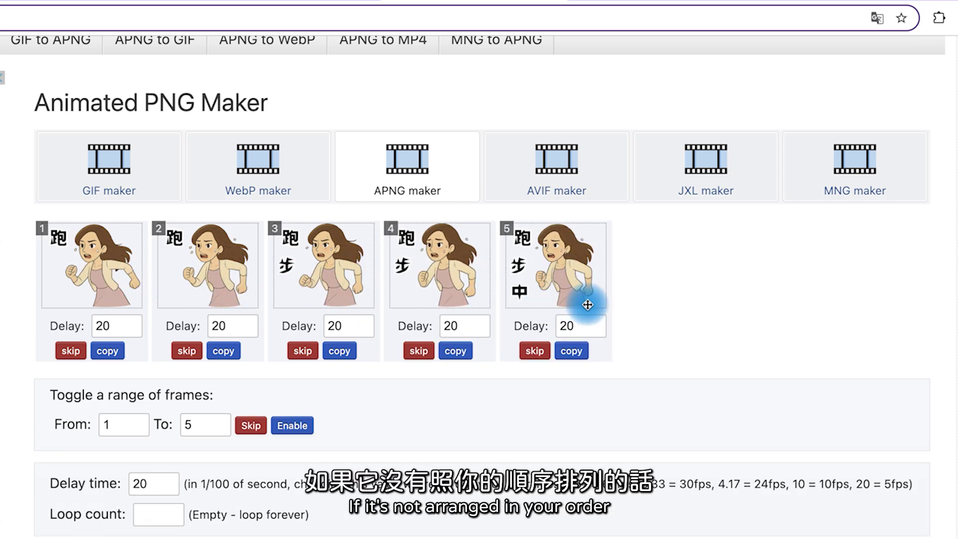
Step: Set the loop count to 2, enable don't stack frames, and generate the animated PNG from the five frames
scroll(595, 310, "down", 3)
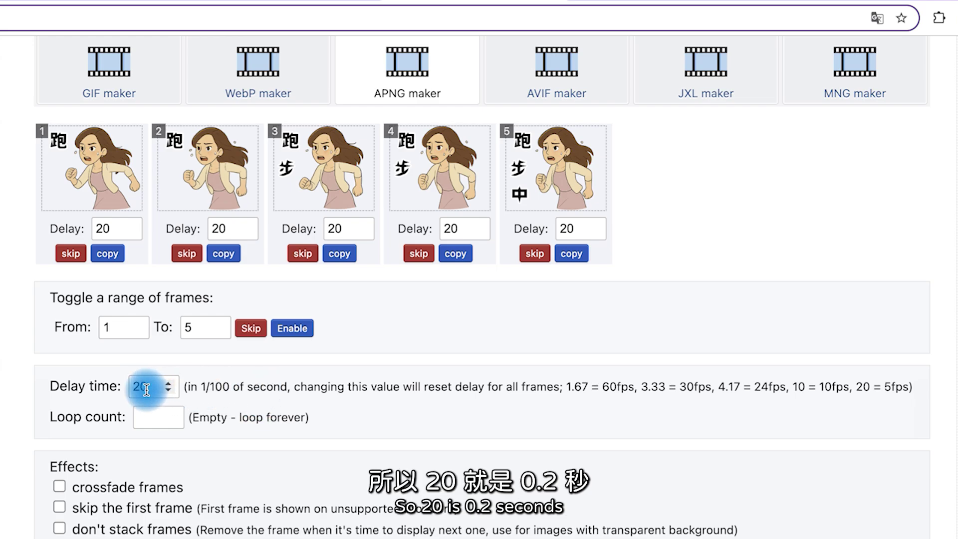
left_click(168, 391)
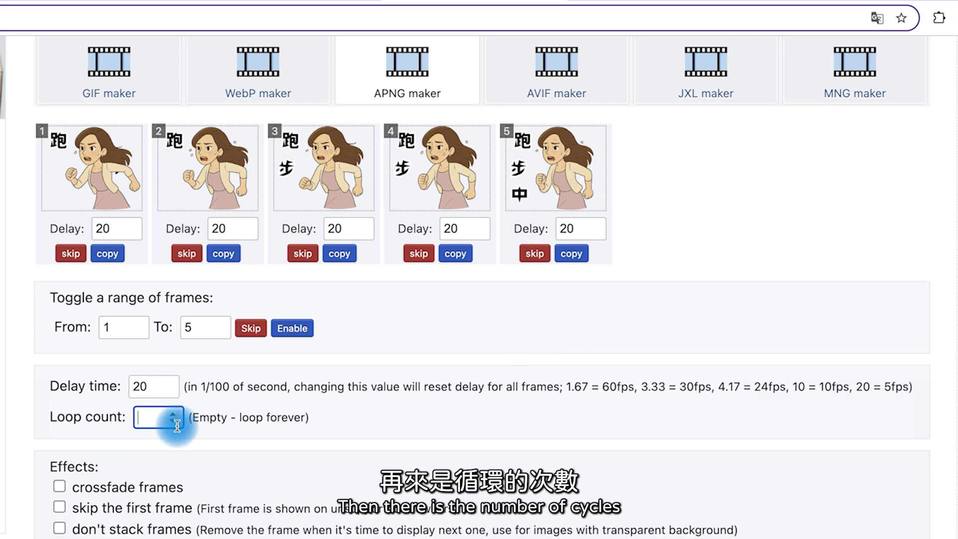
scroll(169, 427, "down", 2)
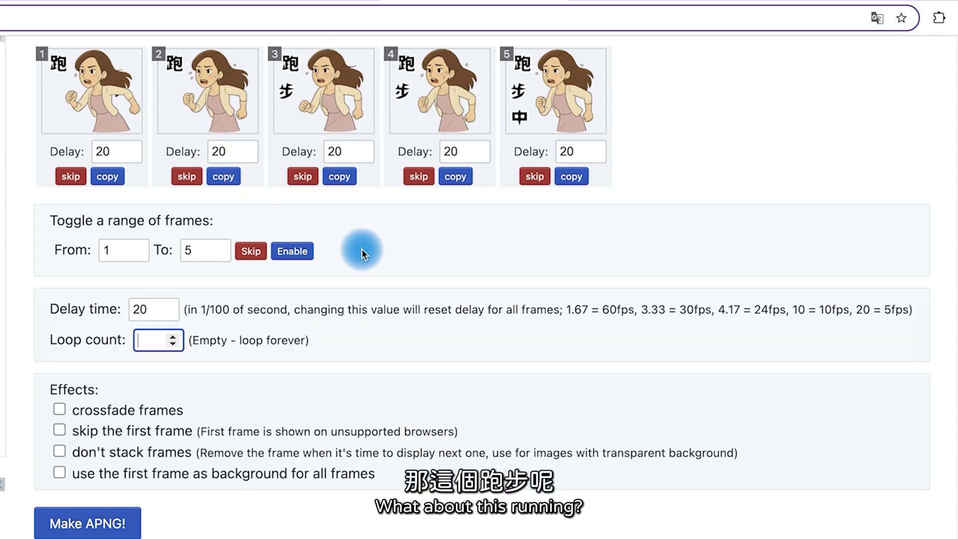
type("2")
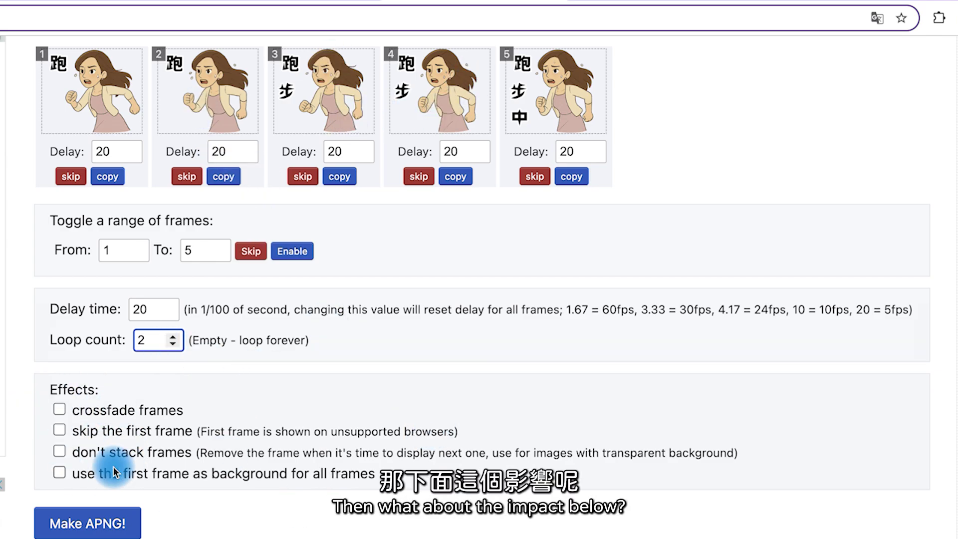
left_click(60, 453)
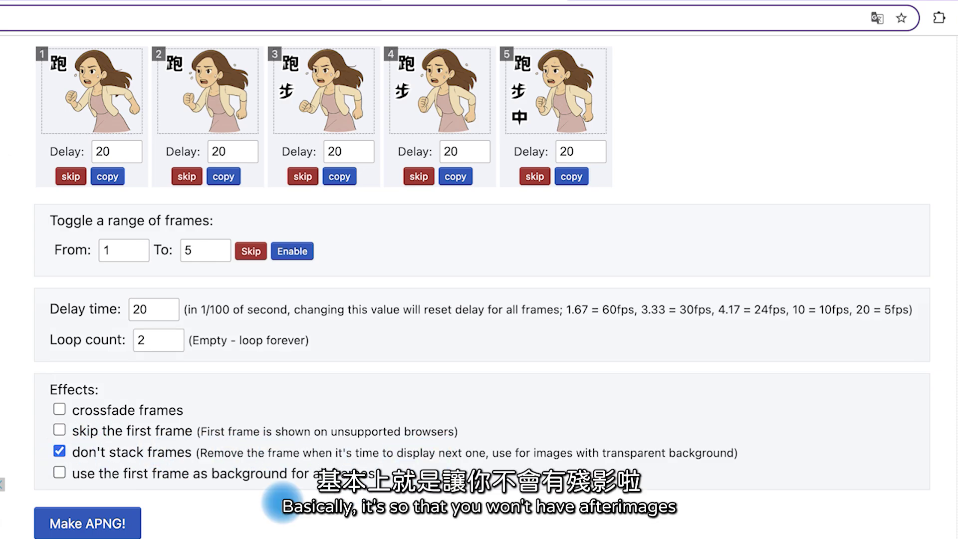
left_click(118, 530)
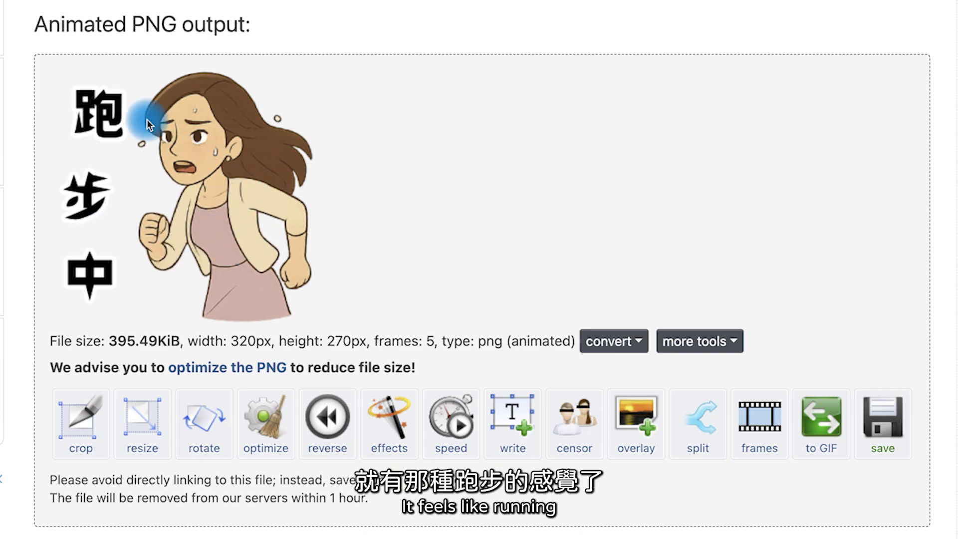
Step: Save the generated animated PNG to disk under the name 完成圖
right_click(220, 220)
left_click(237, 246)
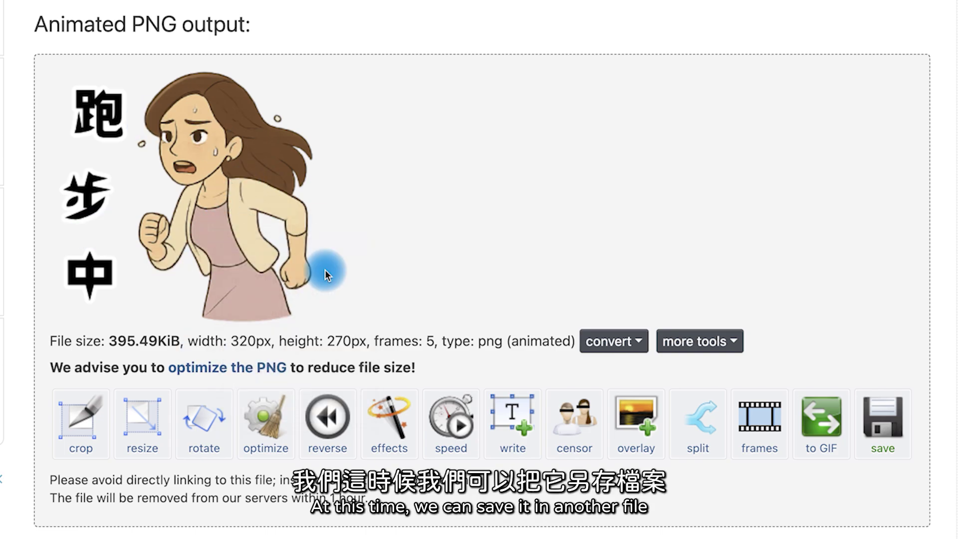
type("完成圖")
left_click(441, 180)
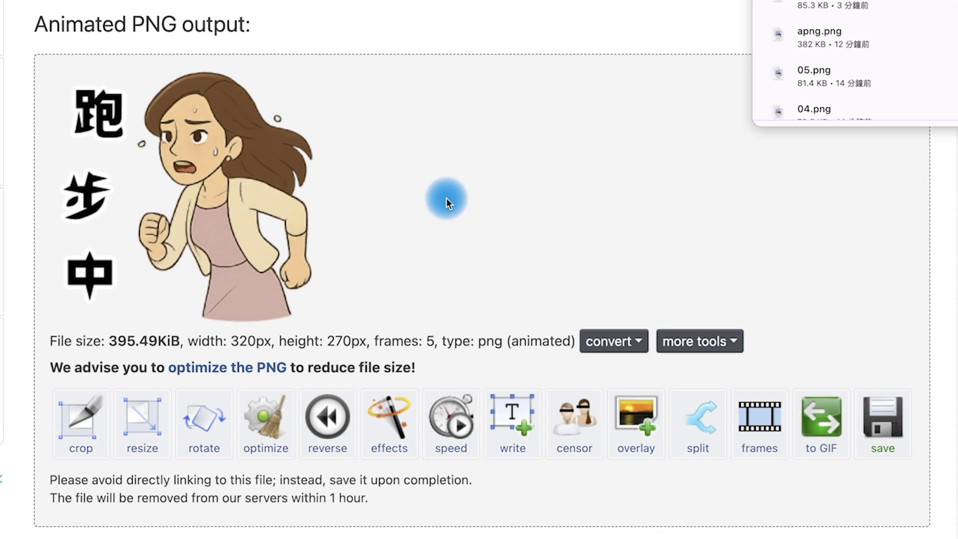
scroll(528, 161, "down", 2)
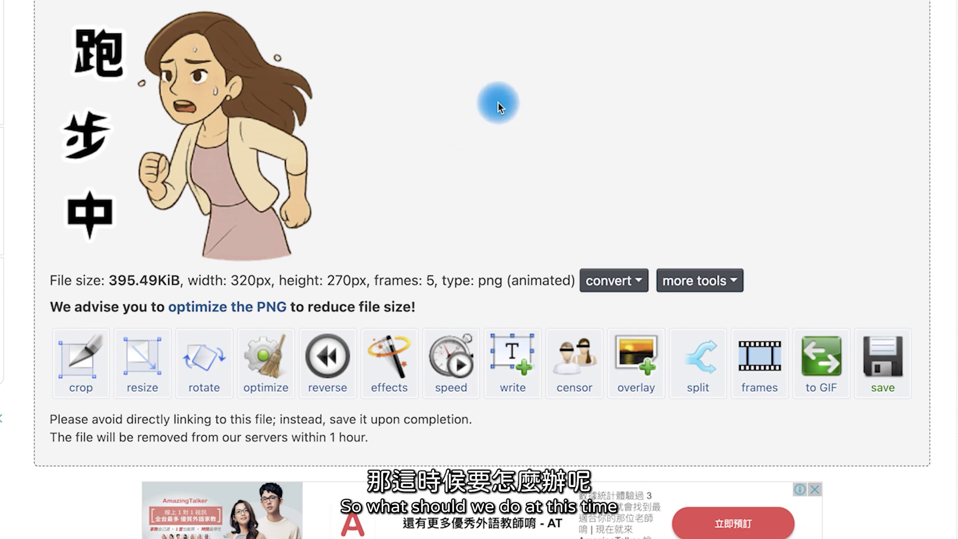
scroll(488, 102, "up", 3)
scroll(489, 103, "down", 2)
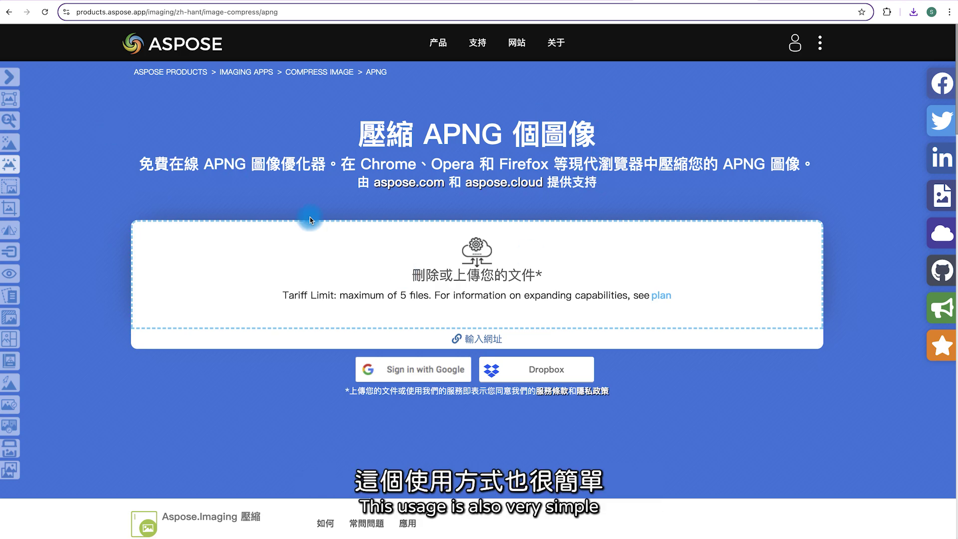
Step: Switch to Aspose's APNG compressor, upload 完成圖.png, and compress it as an APNG at compression level 9 with 256 indexed colours
left_click_drag(469, 324, 475, 288)
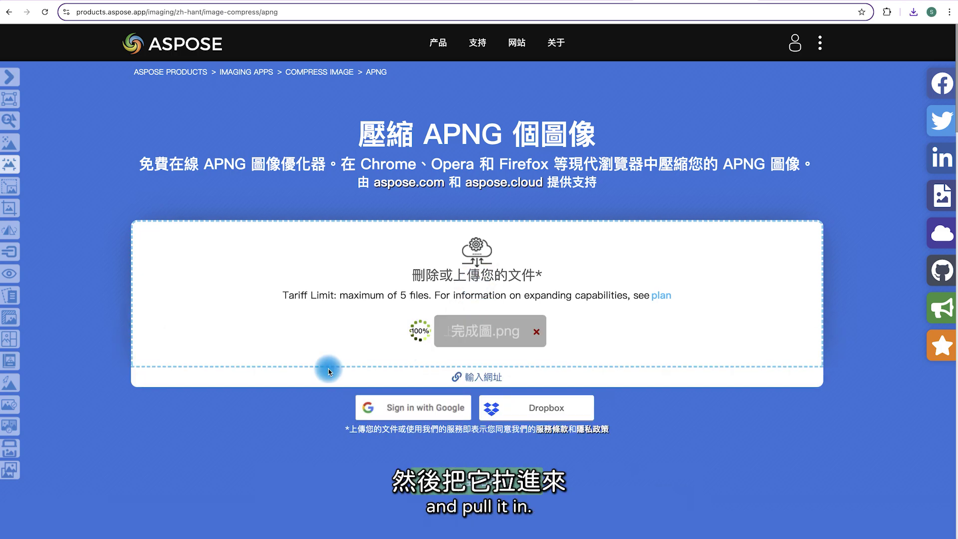
scroll(735, 467, "down", 2)
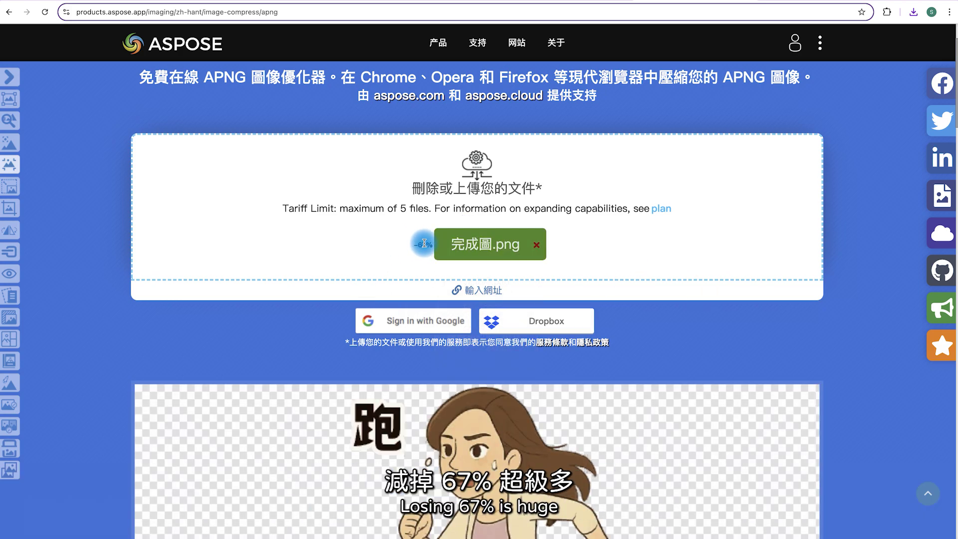
scroll(499, 337, "down", 10)
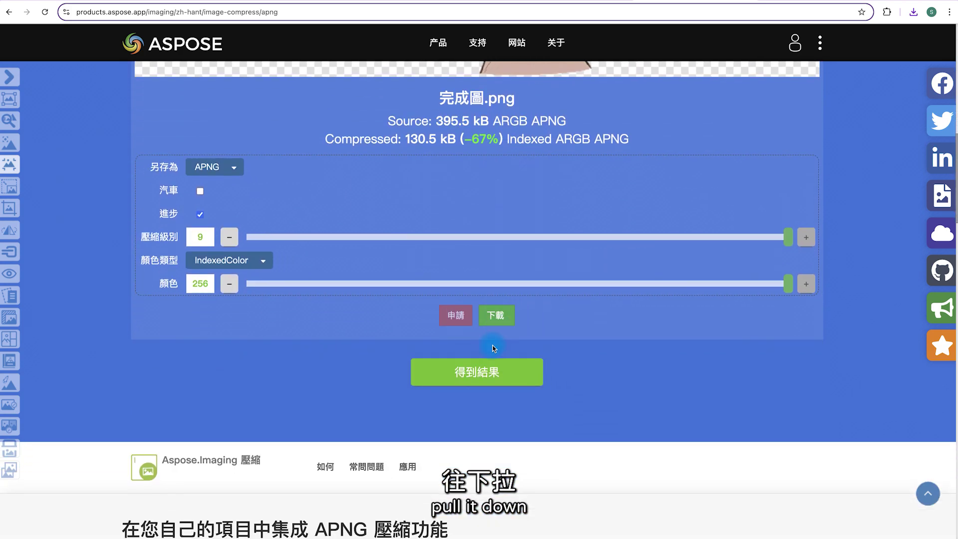
left_click(477, 362)
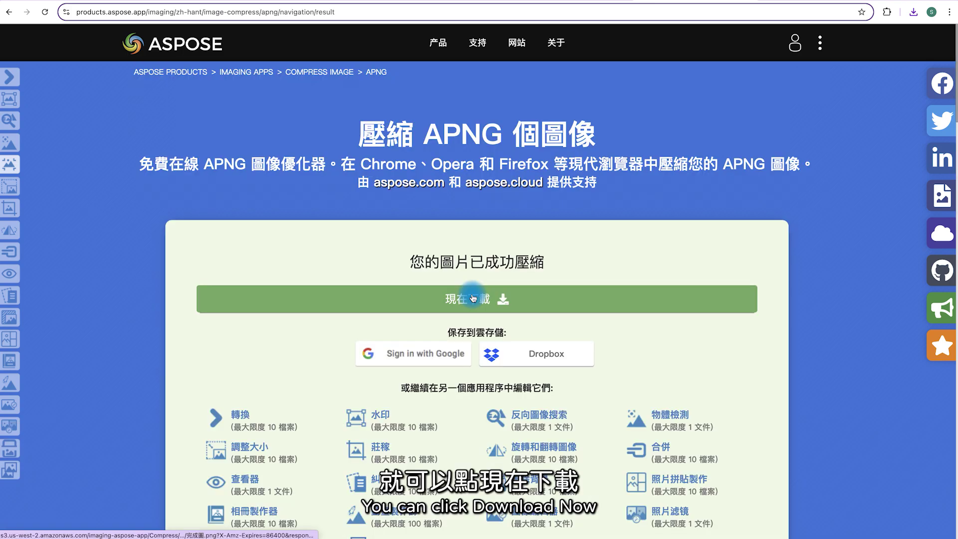
Step: Download the compressed APNG from Aspose and preview the downloaded file's animation
left_click(469, 298)
left_click(836, 102)
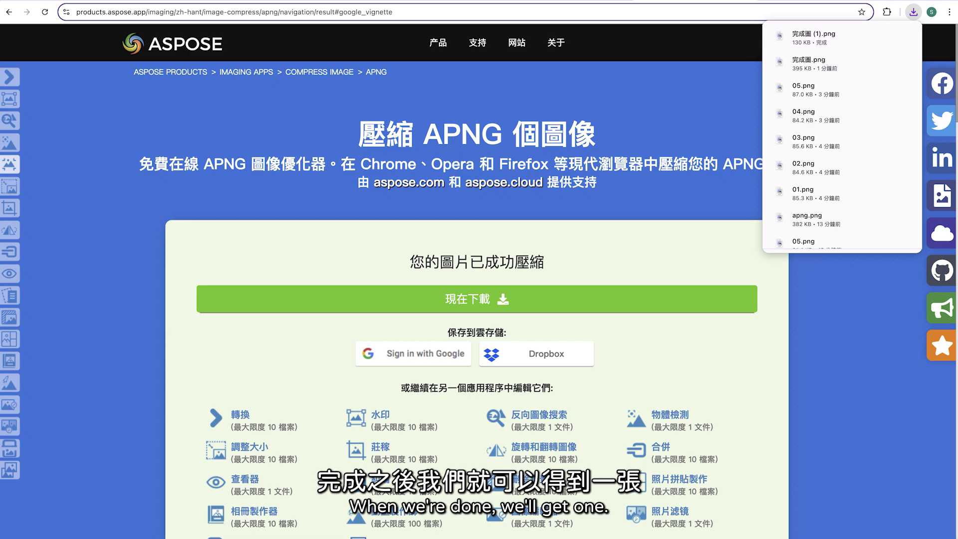
key("space")
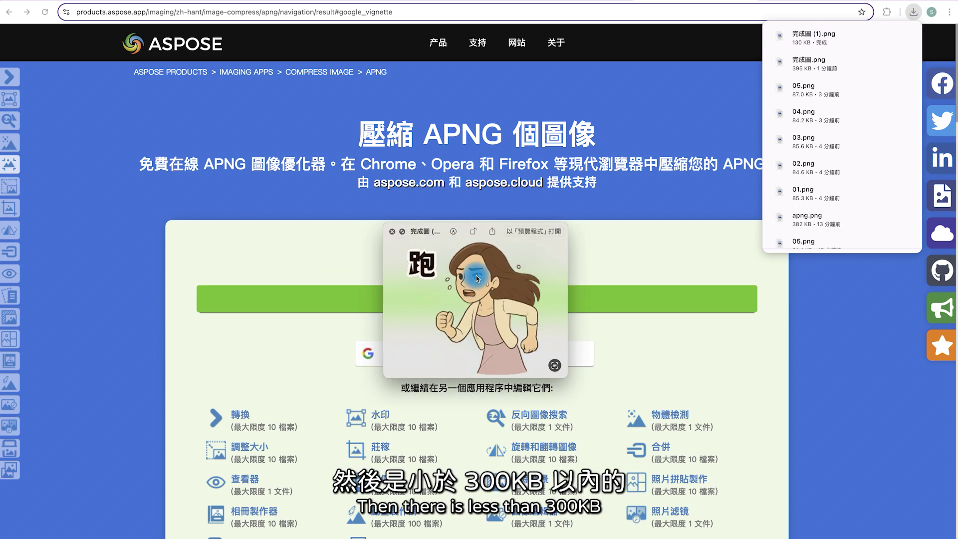
key("space")
Step: Switch to LINE Creators Market and open the image editing page of the 瘋狂媽媽的日常 2 sticker project
left_click(86, 1)
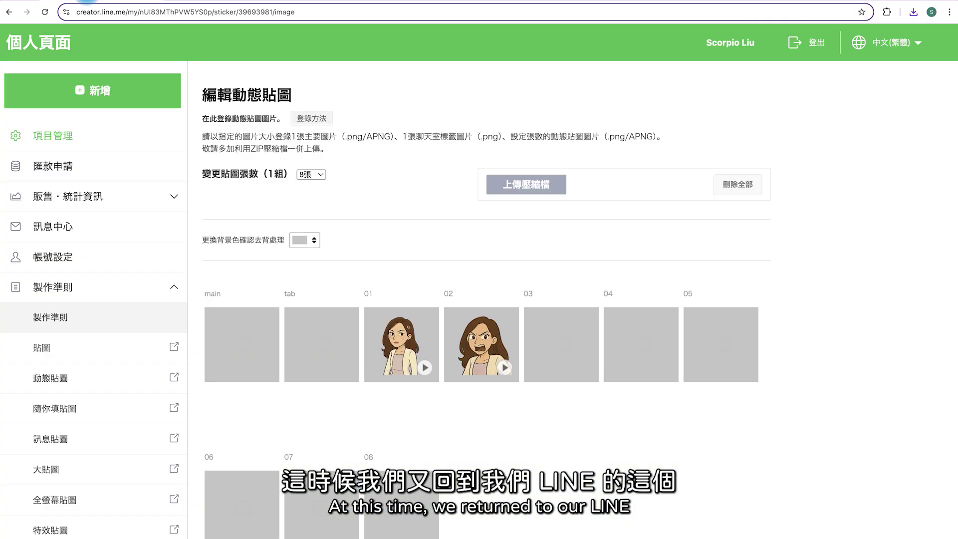
scroll(365, 182, "down", 2)
scroll(368, 180, "up", 2)
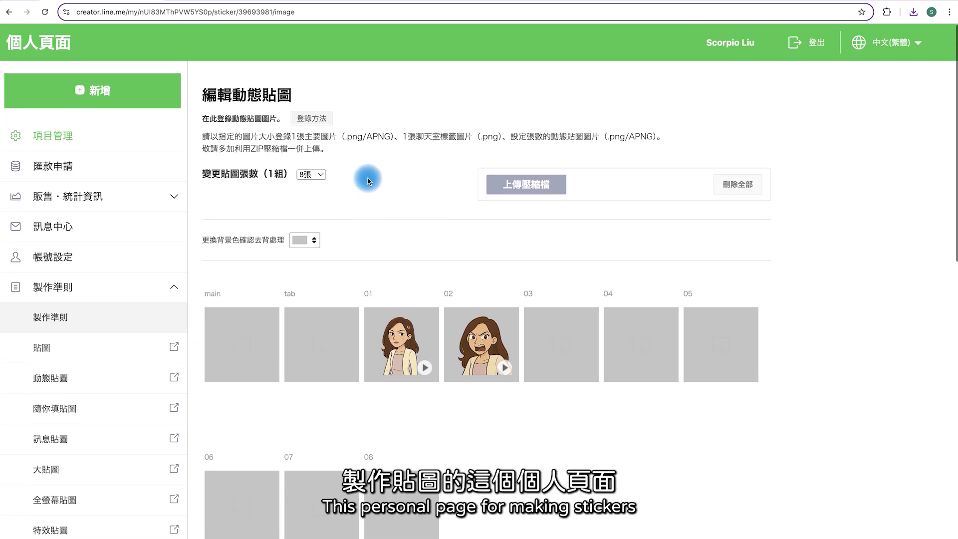
left_click(66, 135)
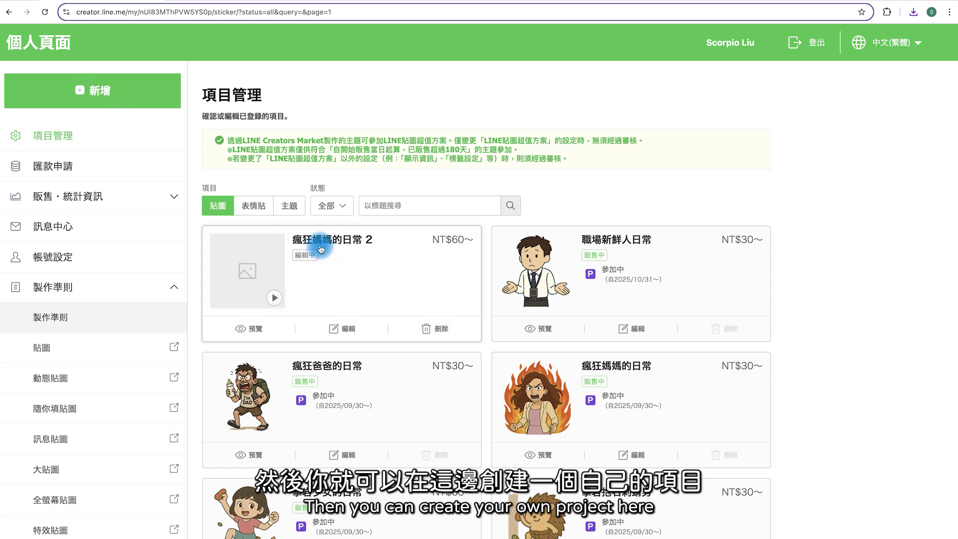
left_click(372, 259)
left_click(373, 221)
scroll(466, 255, "down", 5)
left_click(486, 428)
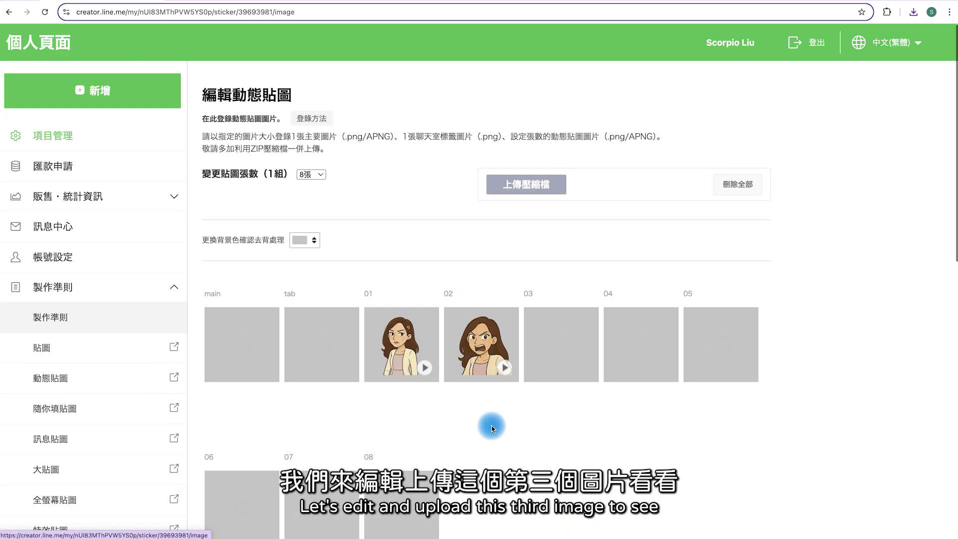
Step: Upload the compressed running-mom APNG to sticker slot 03 and play its animation
mouse_move(554, 371)
left_click(562, 398)
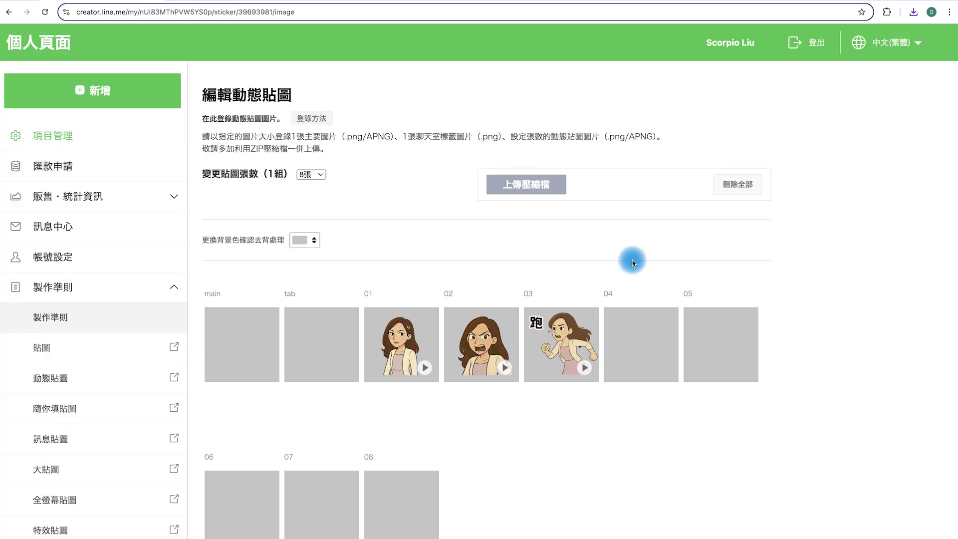
left_click(585, 372)
mouse_move(754, 365)
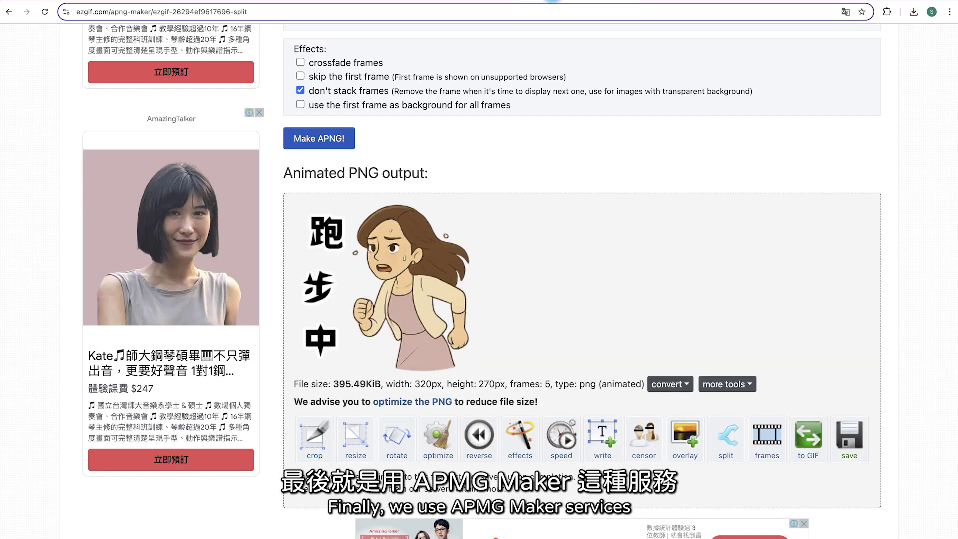
scroll(469, 135, "up", 1)
scroll(469, 135, "up", 8)
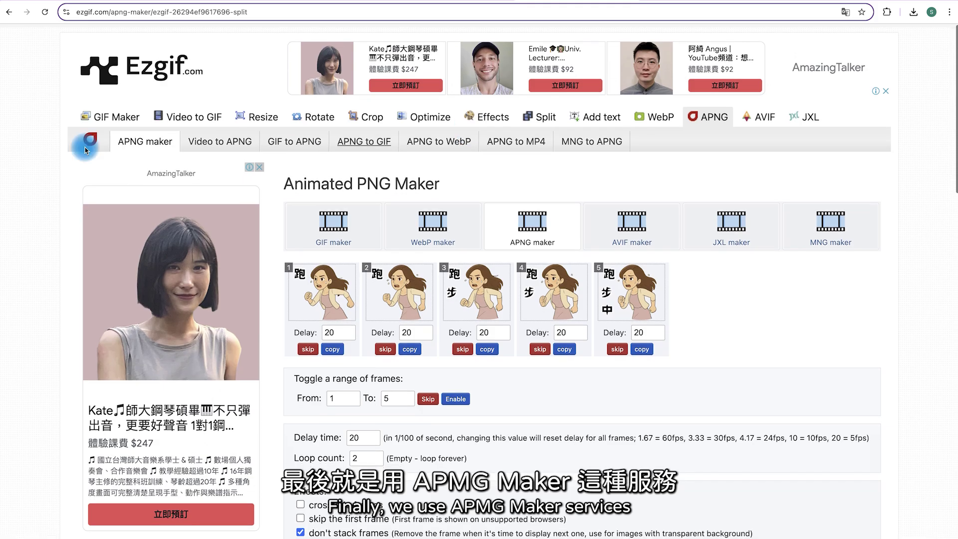
scroll(609, 345, "down", 5)
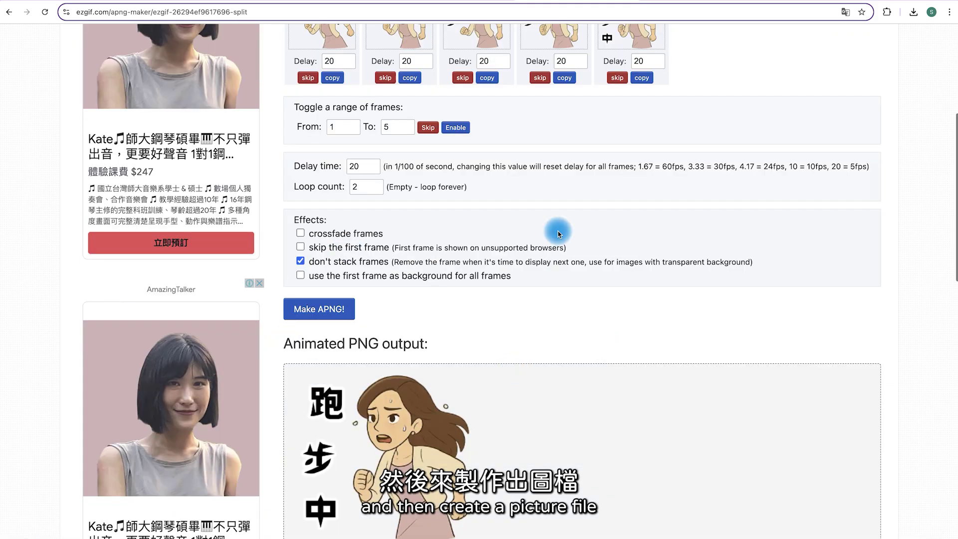
scroll(556, 229, "up", 2)
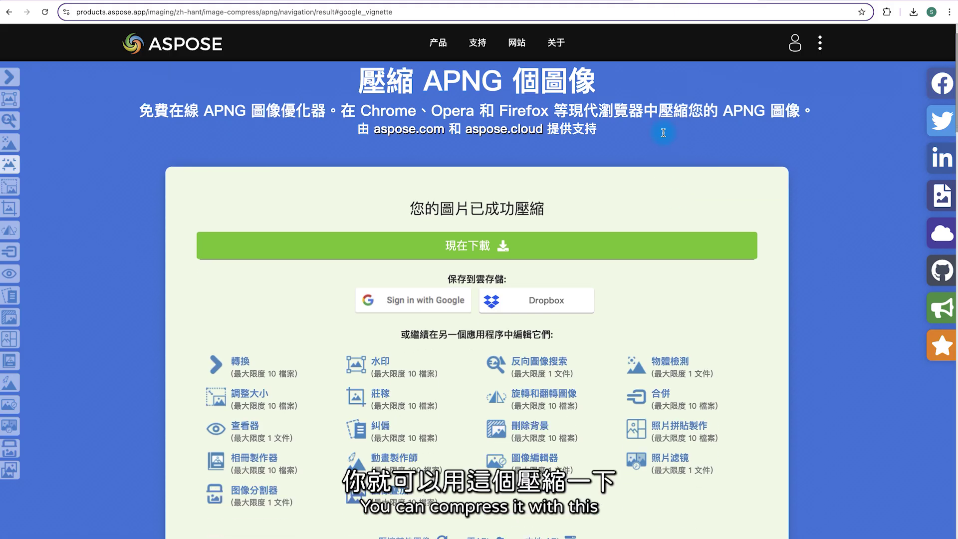
scroll(699, 184, "up", 1)
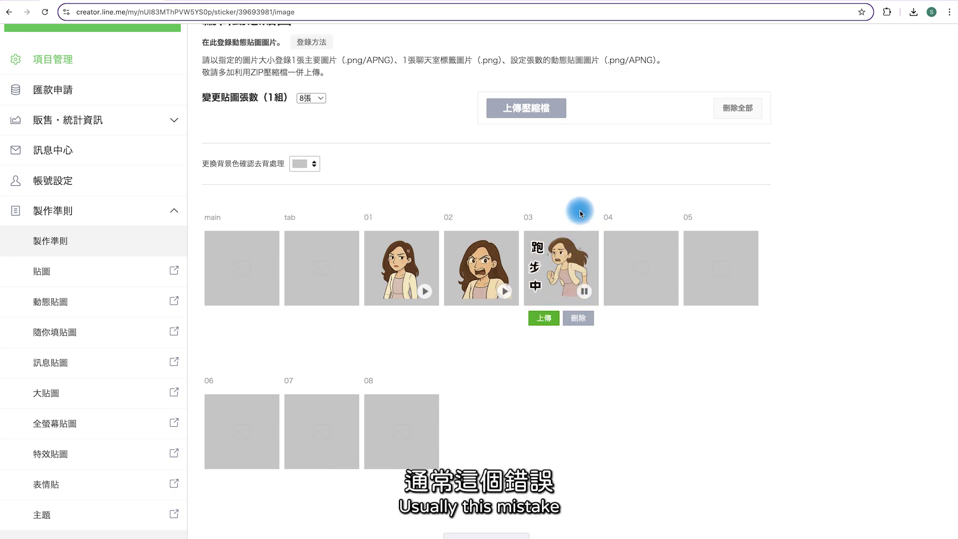
Step: Try to upload an image file over the 300 KB limit to sticker slot 04, and dismiss the message
mouse_move(616, 293)
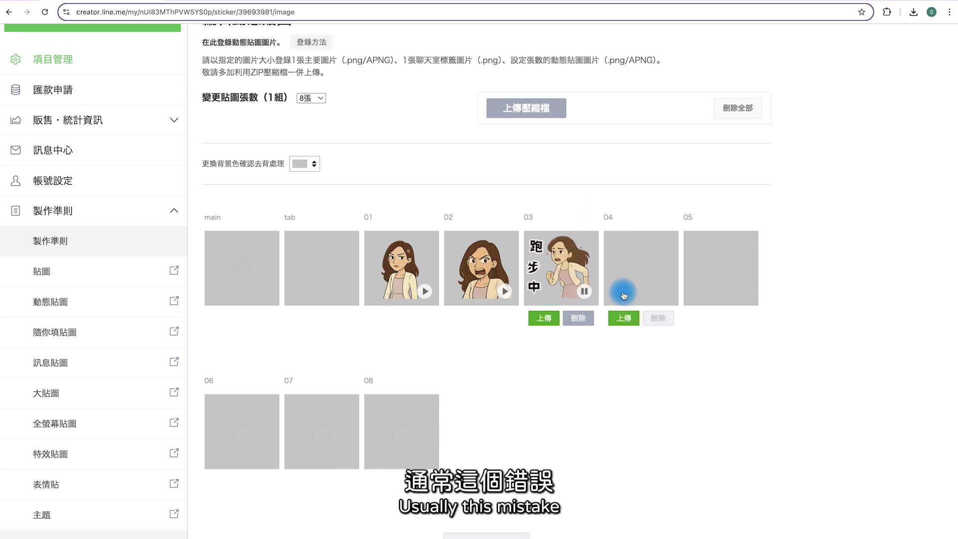
left_click(624, 319)
double_click(285, 150)
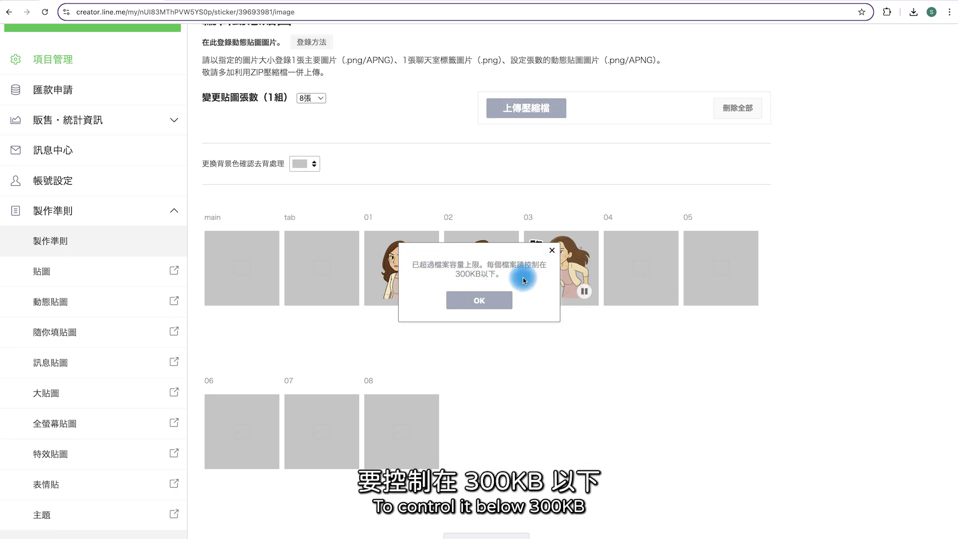
left_click(552, 250)
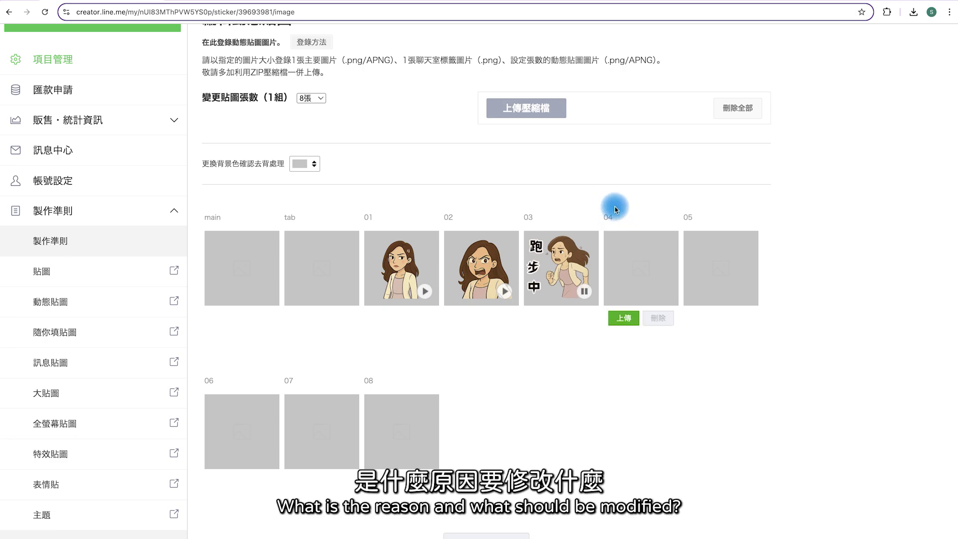
Step: Review the sticker image page and the running-mom panels in the 瘋狂媽媽貼圖建議 ChatGPT conversation
scroll(594, 211, "up", 3)
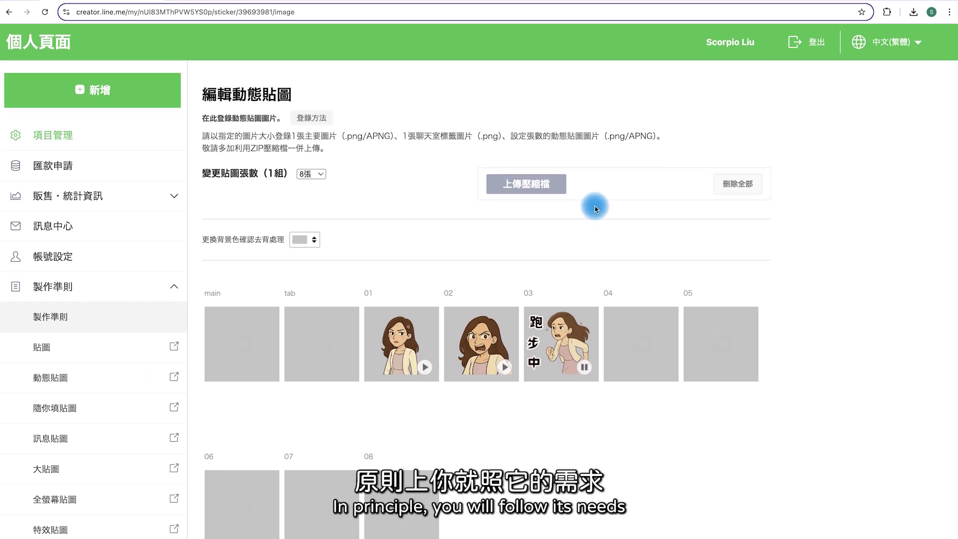
scroll(595, 210, "down", 2)
scroll(616, 224, "up", 2)
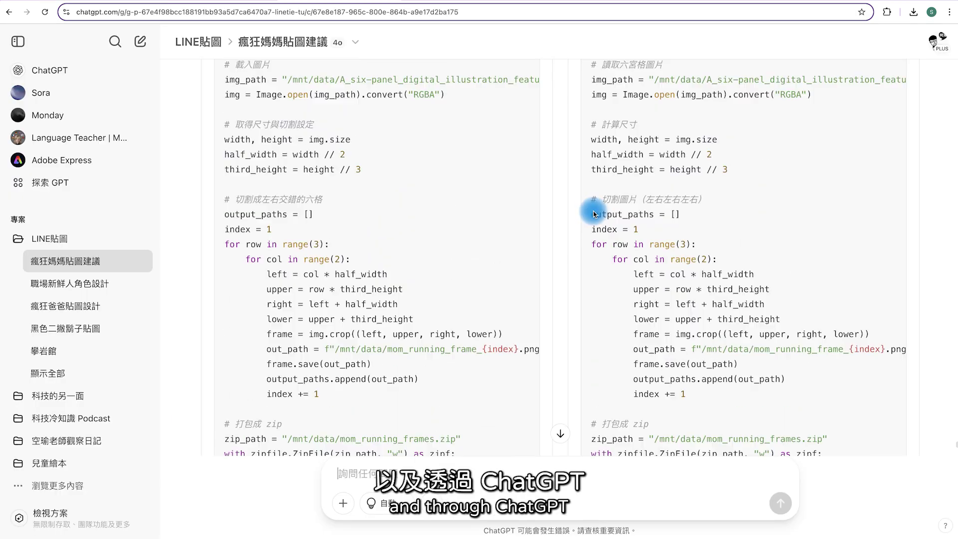
scroll(597, 210, "up", 10)
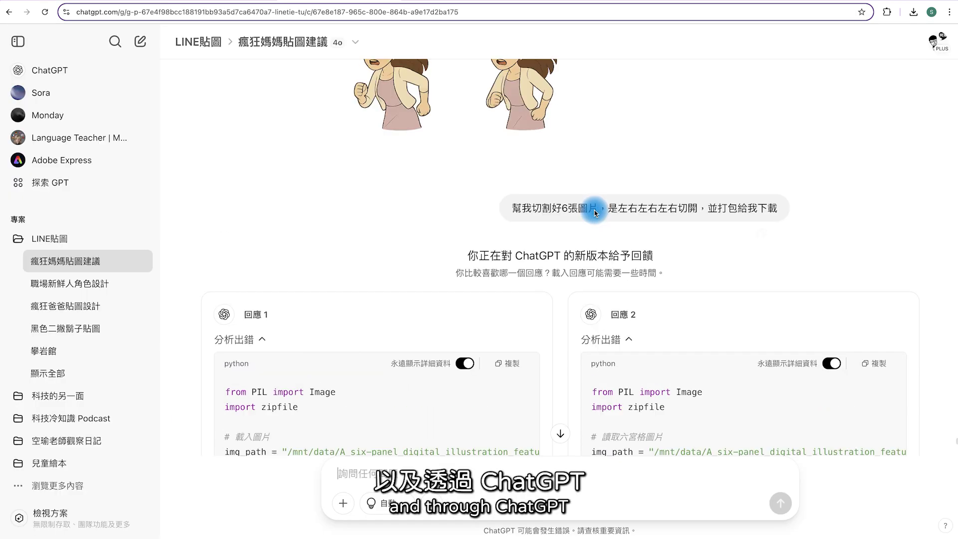
scroll(598, 210, "up", 10)
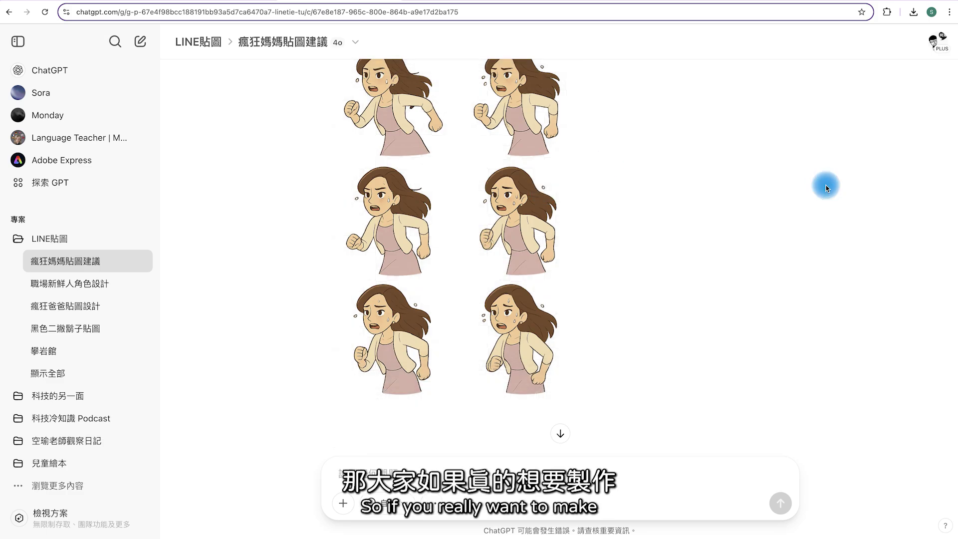
scroll(698, 152, "down", 10)
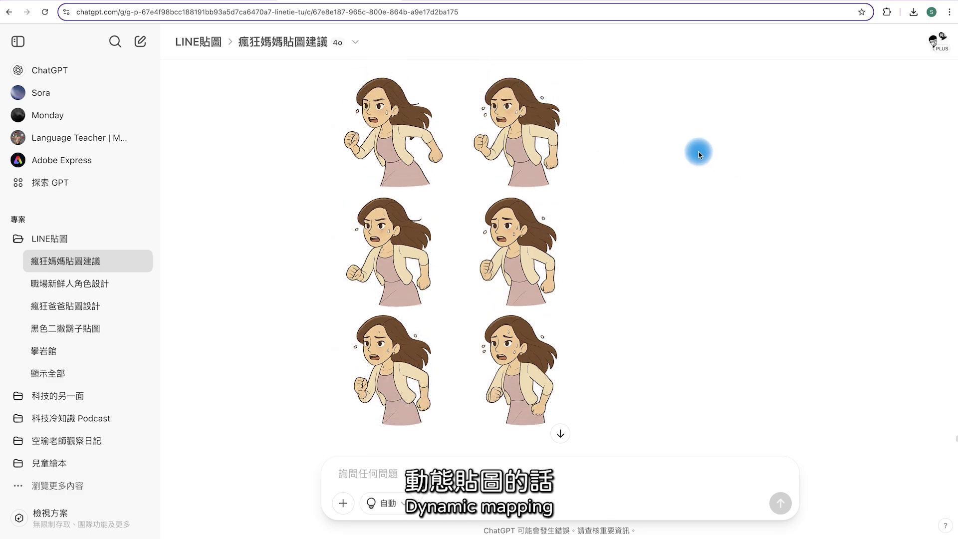
scroll(539, 259, "down", 20)
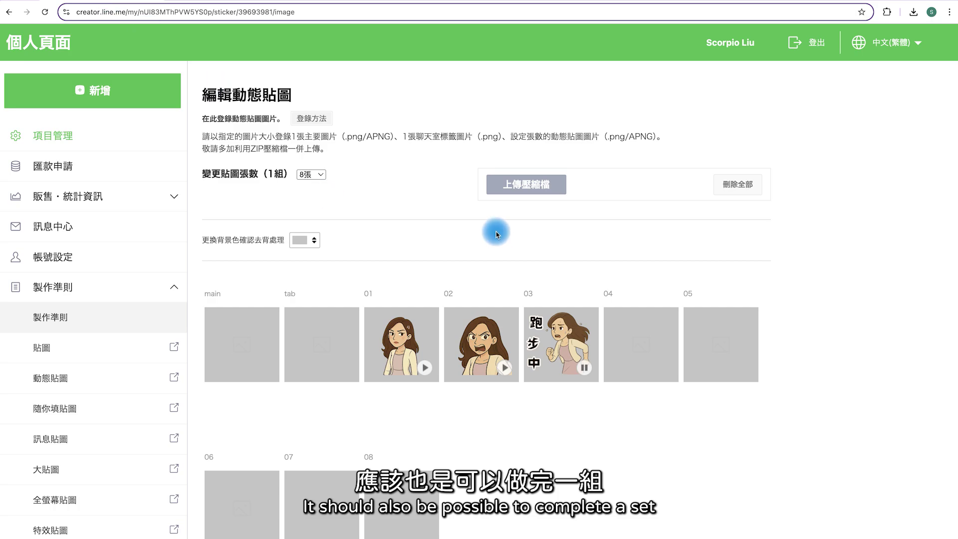
scroll(361, 320, "down", 1)
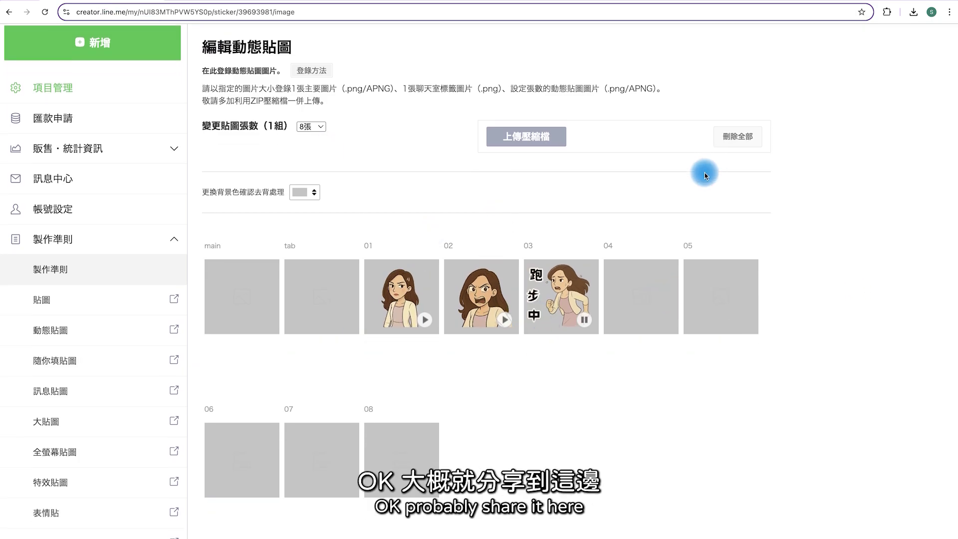
scroll(706, 176, "up", 1)
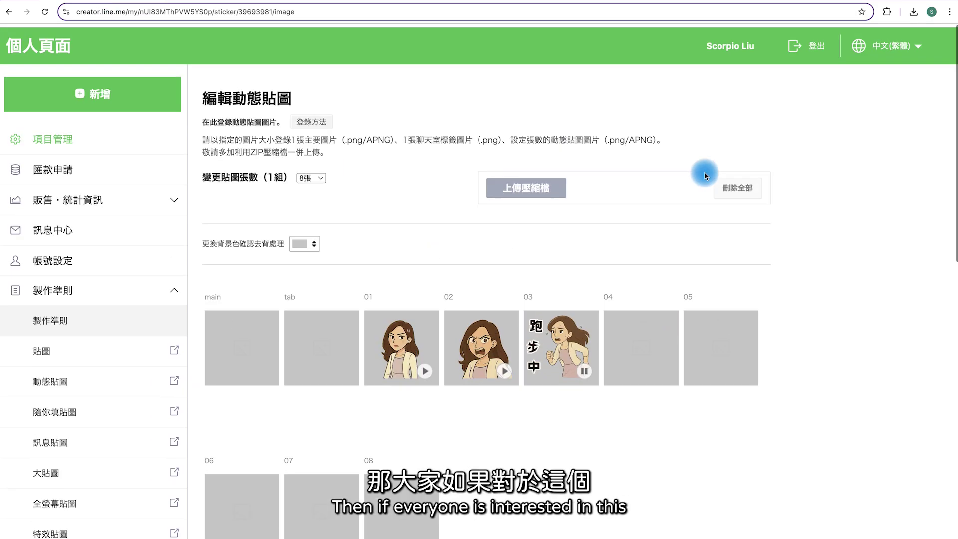